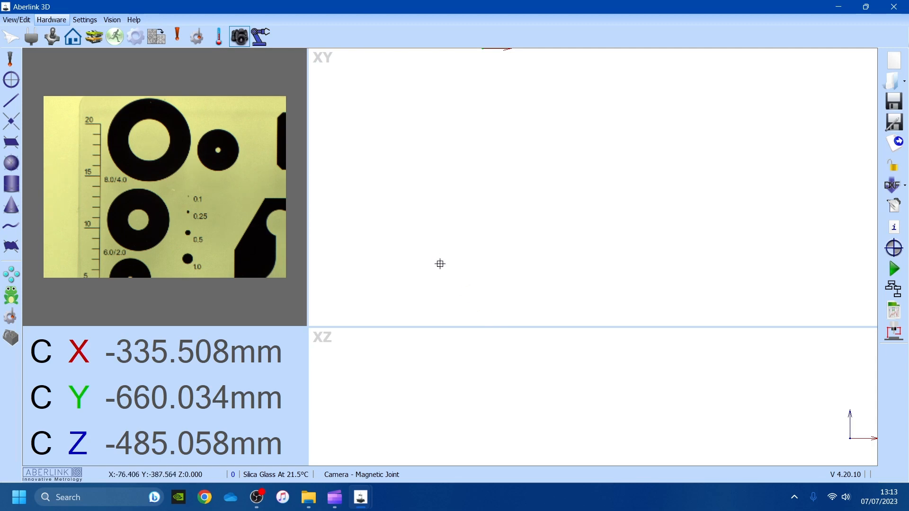
- Switch to the Vision tab to bring up the vision measurement toolbar
click(113, 21)
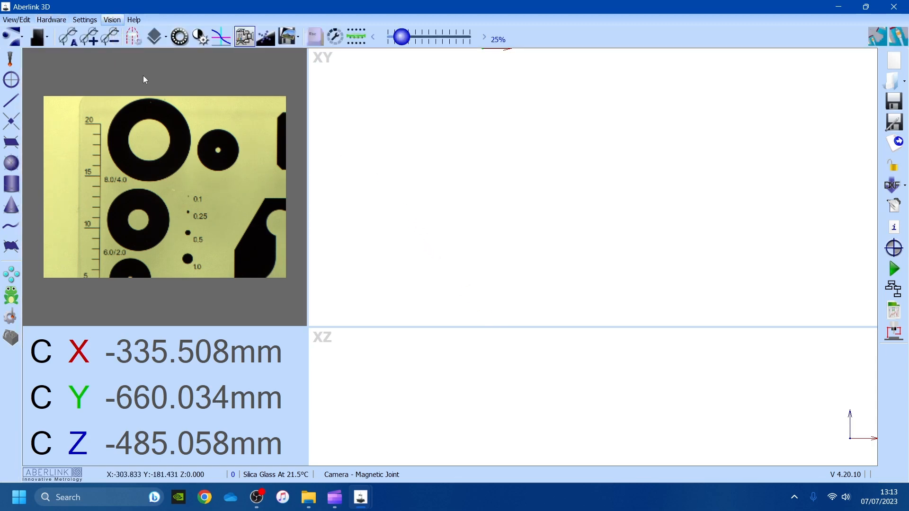
- Open Lens Setup, reposition the dialog, and unlock it with the access code
click(135, 37)
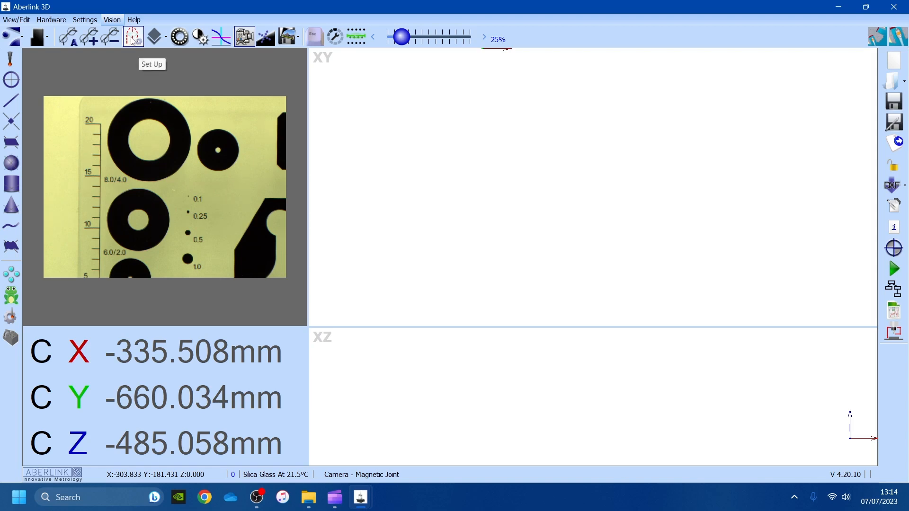
click(133, 41)
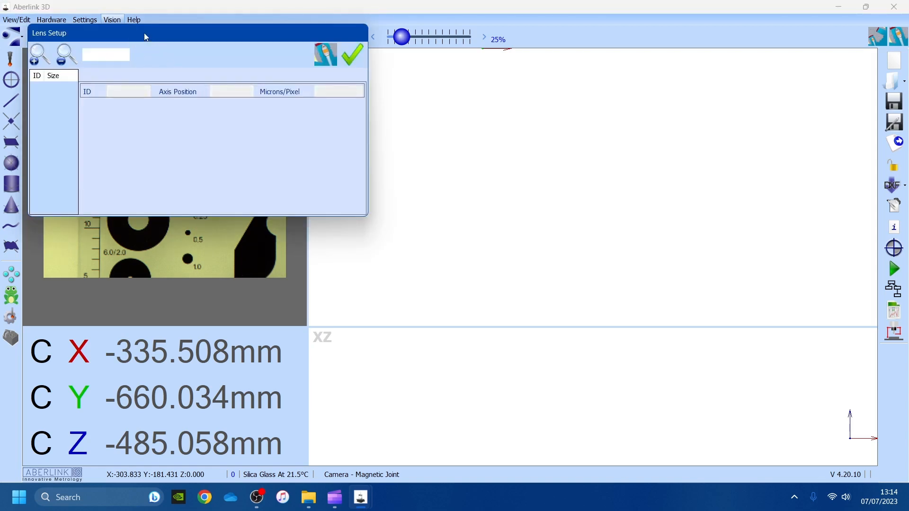
drag(144, 34, 255, 85)
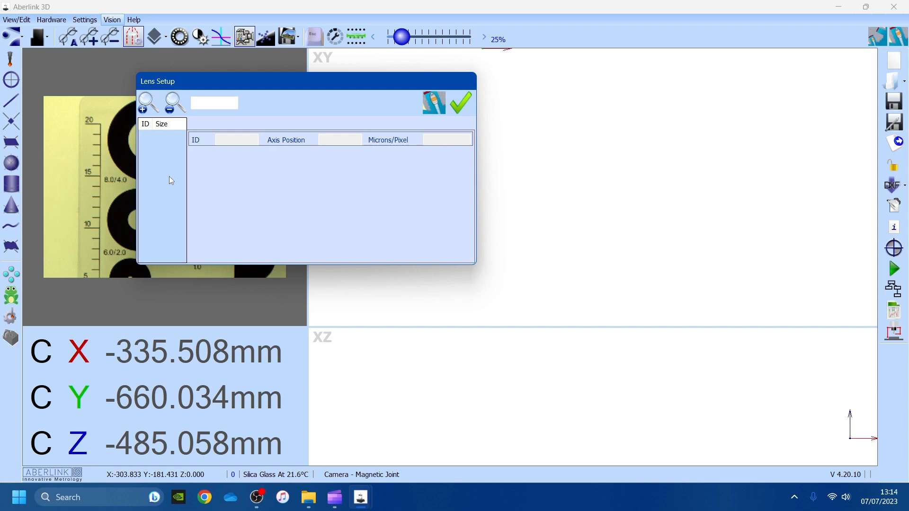
mouse_move(255, 83)
mouse_down()
mouse_move(277, 106)
mouse_move(244, 82)
mouse_up()
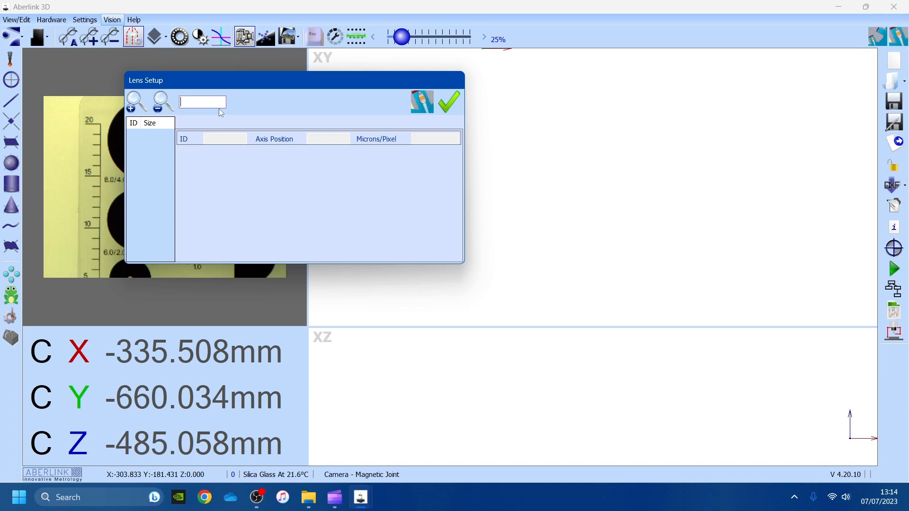
key(Return)
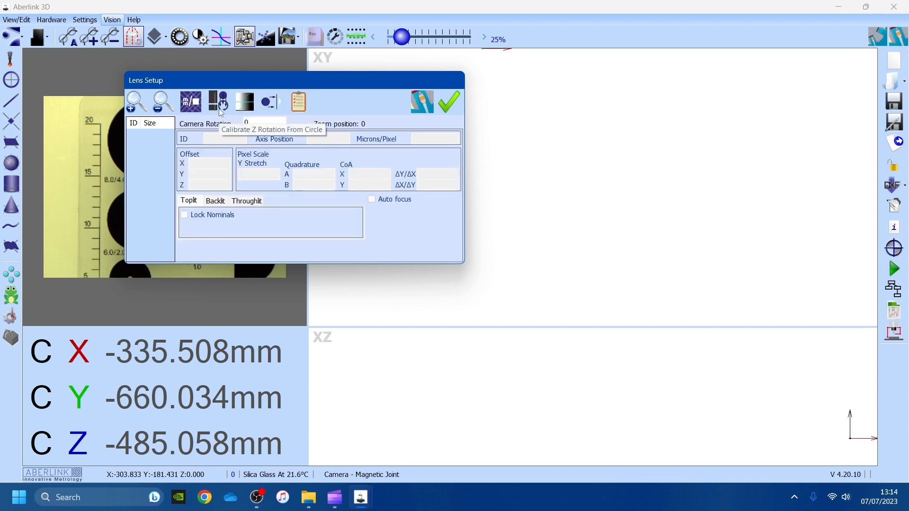
- Add a new zoom position 1 to the ID/Size list and select it
drag(228, 82, 313, 70)
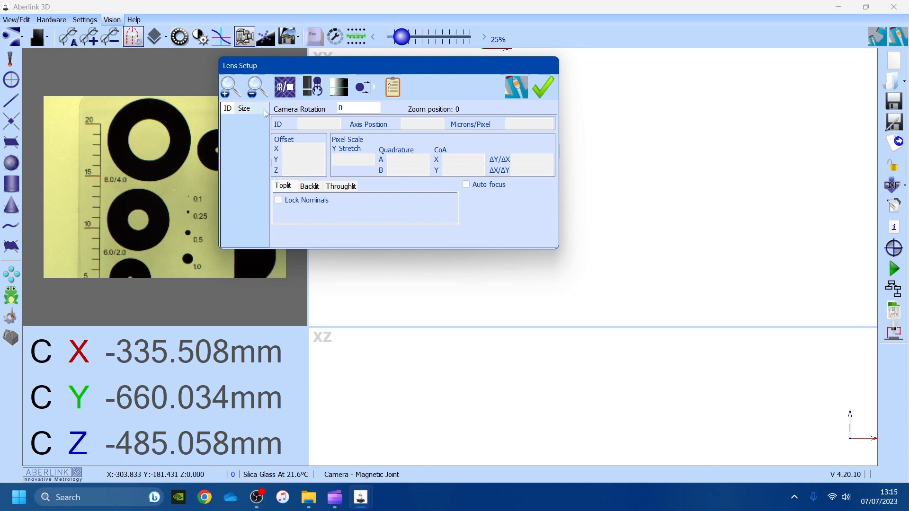
right_click(235, 140)
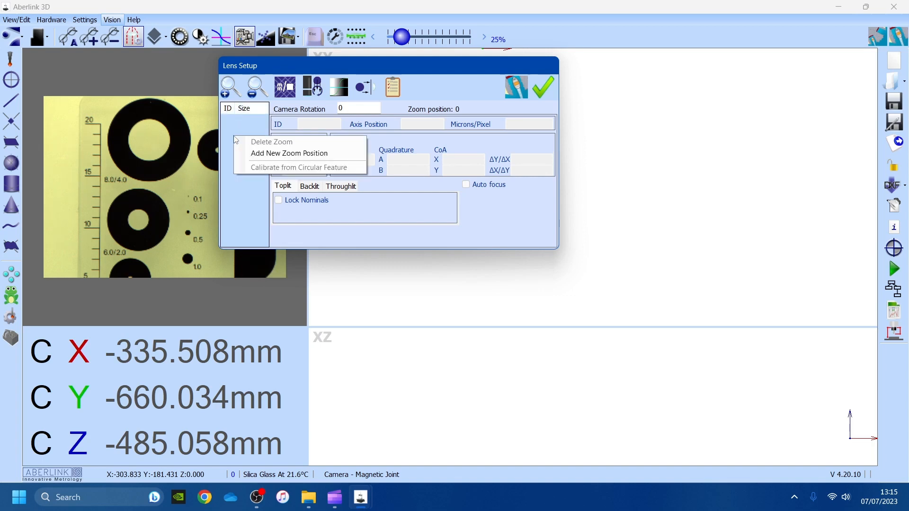
click(300, 153)
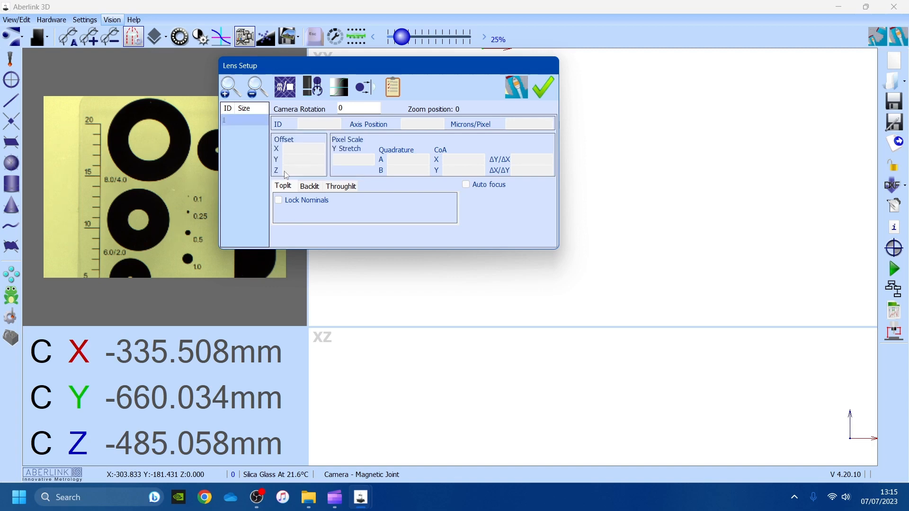
click(235, 122)
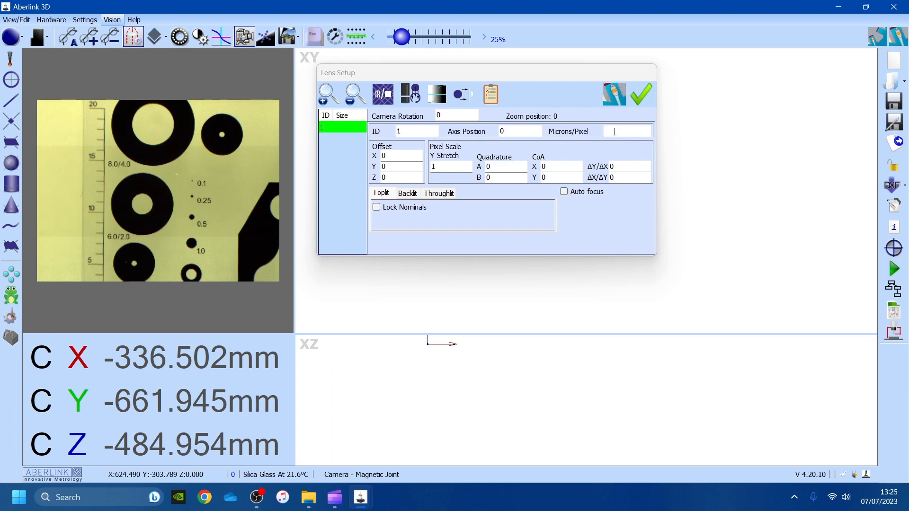
- Move Lens Setup aside, enlarge the camera panel, and start Calibrate Scales
click(398, 74)
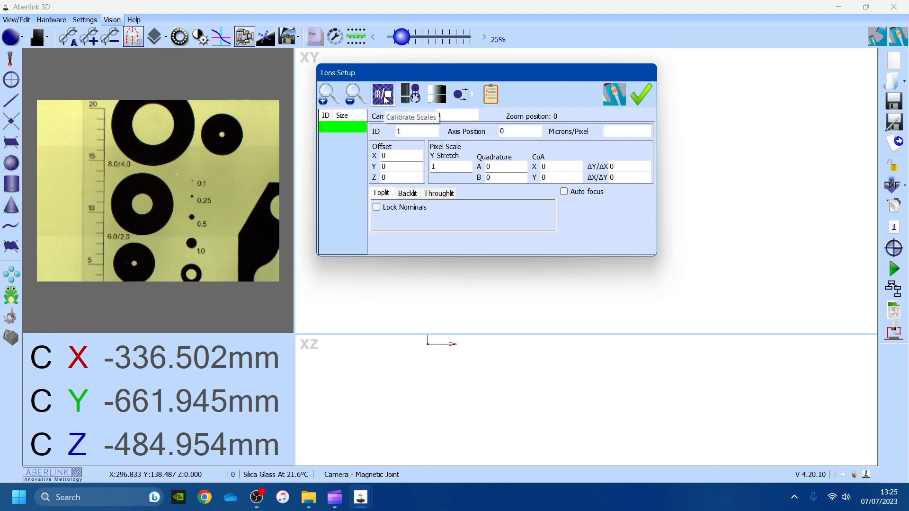
drag(367, 70, 579, 72)
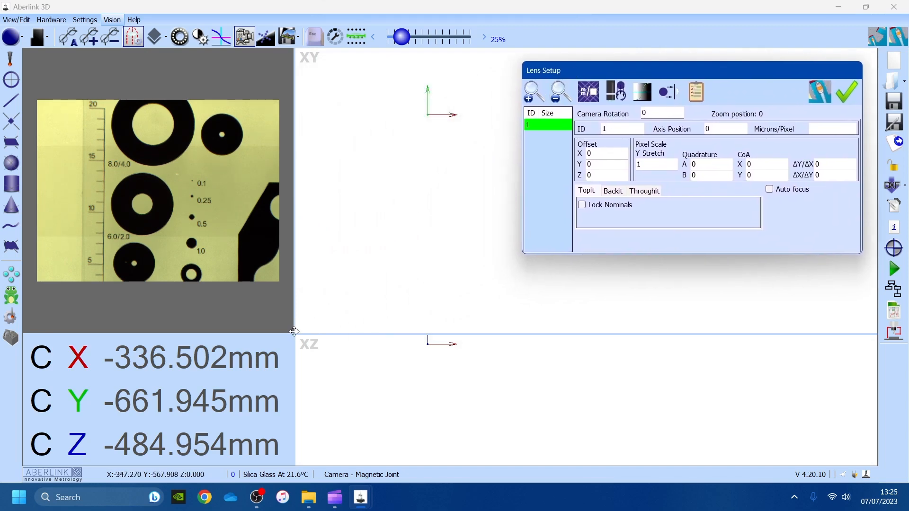
drag(294, 331, 480, 311)
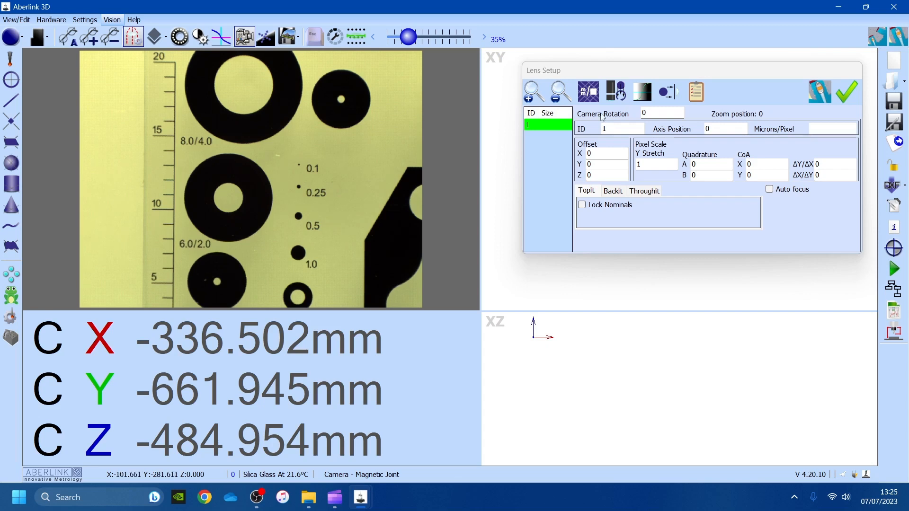
click(599, 73)
click(589, 89)
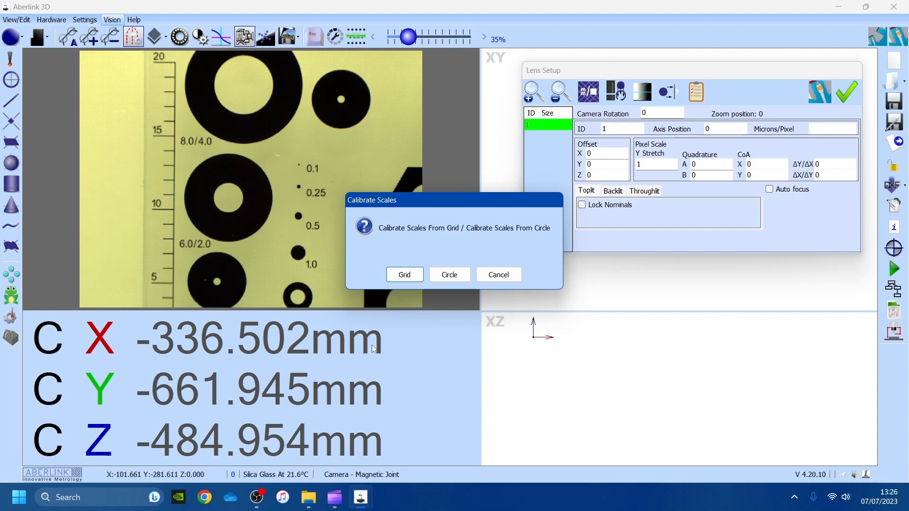
- Calibrate scales from a circle of 8.0 mm diameter and proceed to measuring it
click(456, 276)
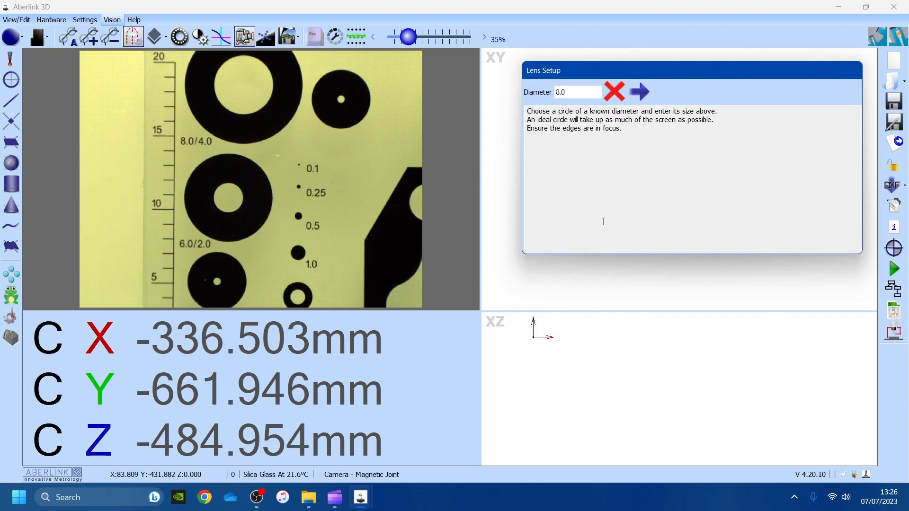
double_click(565, 93)
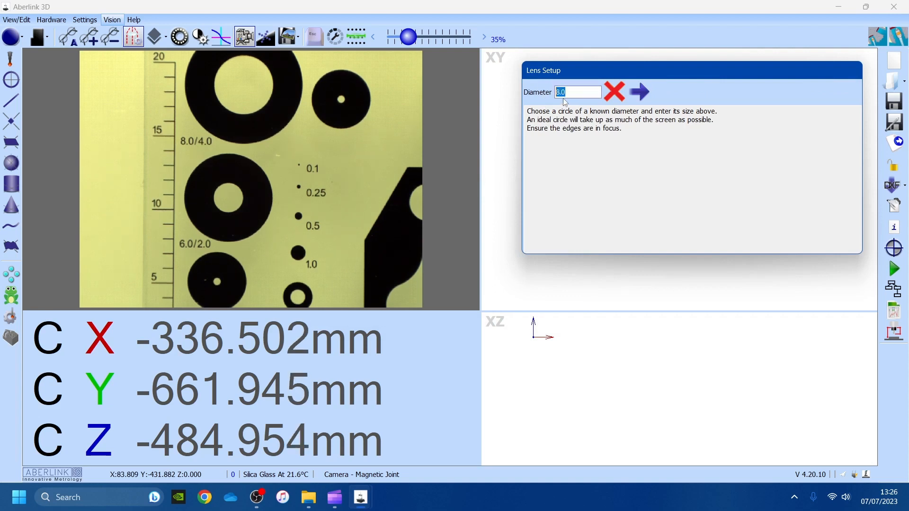
text(8.0)
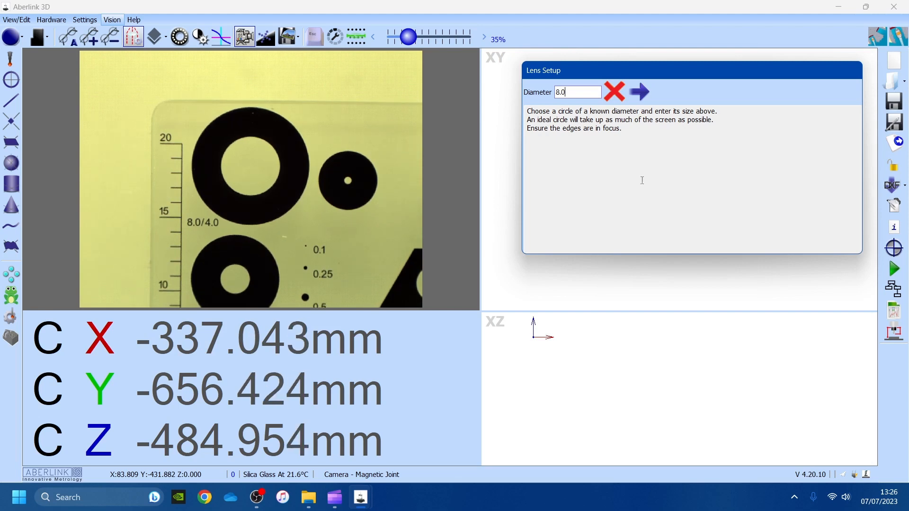
click(67, 37)
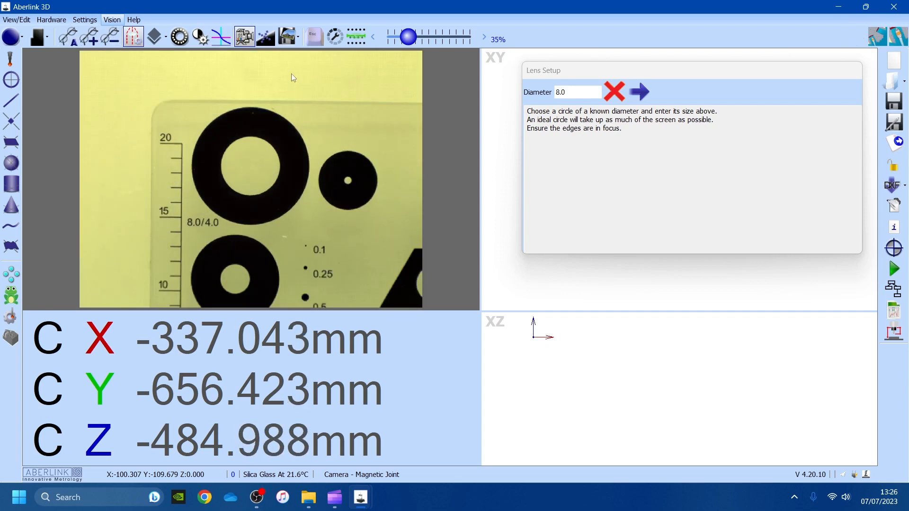
click(649, 70)
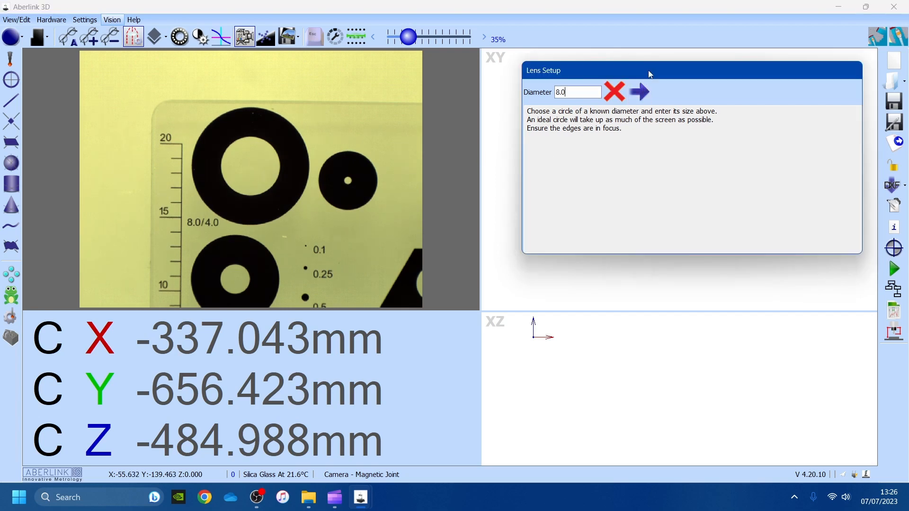
click(640, 87)
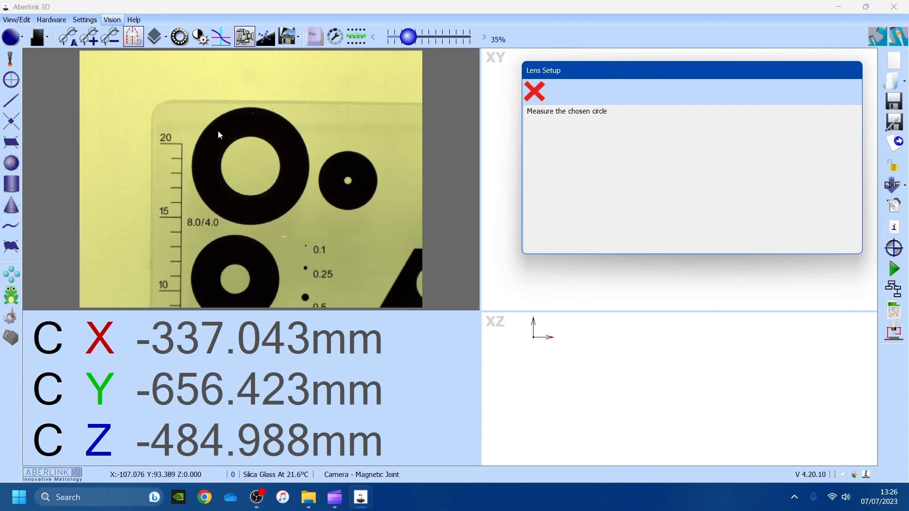
- Measure three points on the 8.0 ring's outer edge to complete scale calibration
click(192, 162)
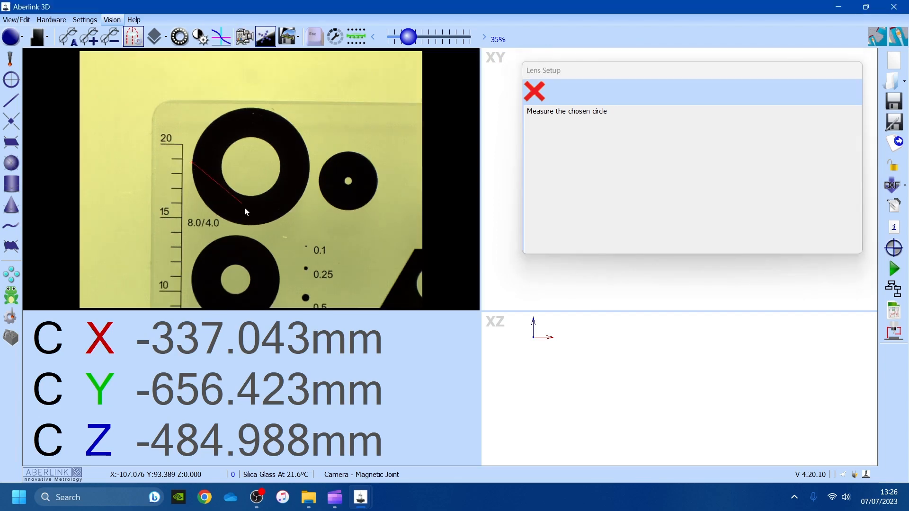
click(251, 224)
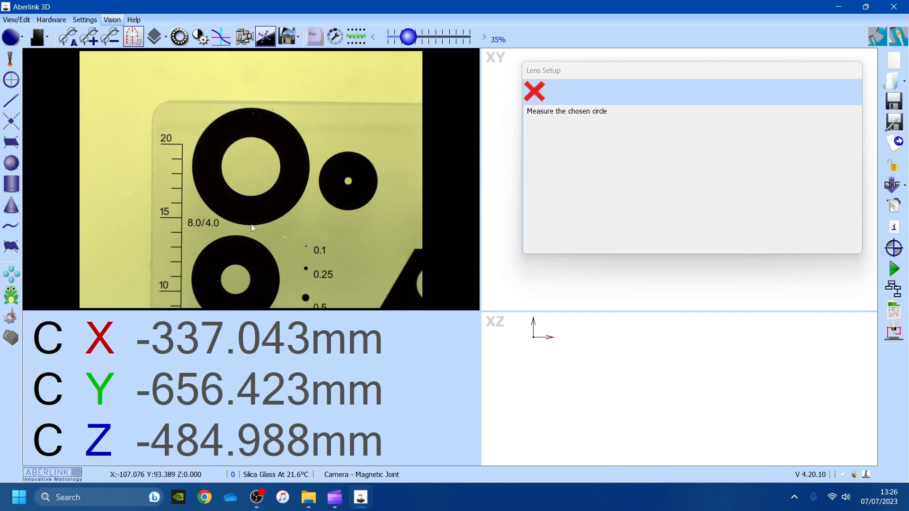
click(294, 128)
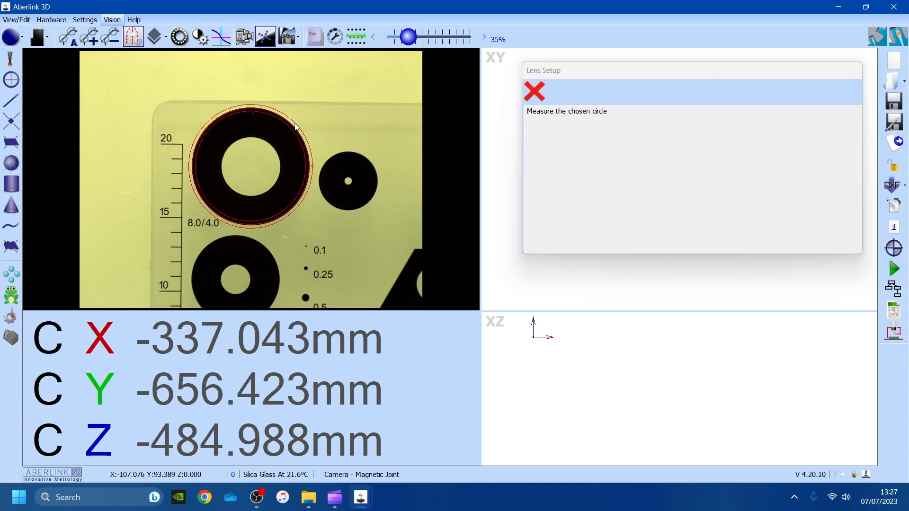
click(312, 153)
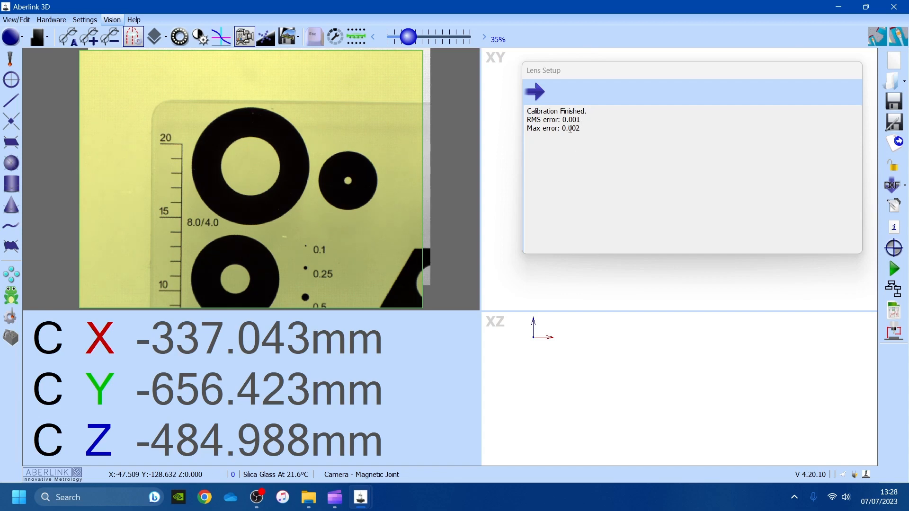
- Accept the 11.38753642 microns/pixel scale and start Z-rotation calibration from a circle
click(540, 94)
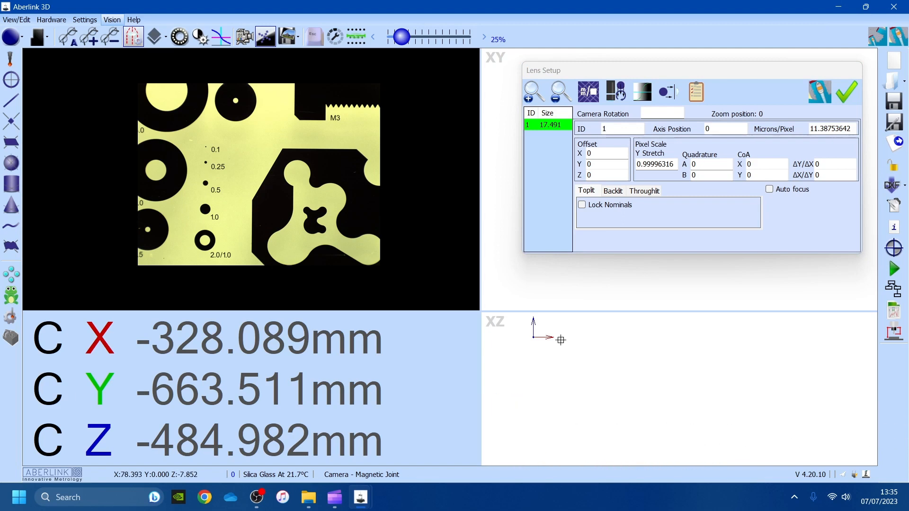
click(595, 72)
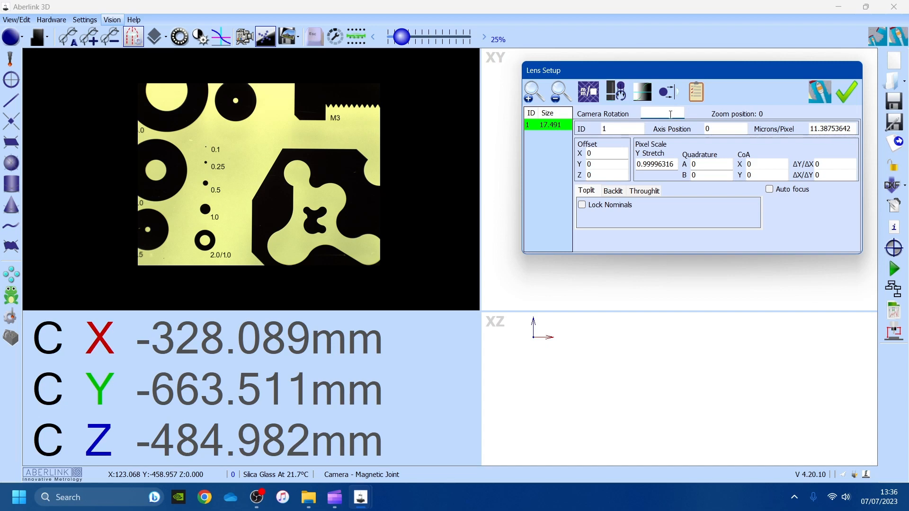
click(617, 93)
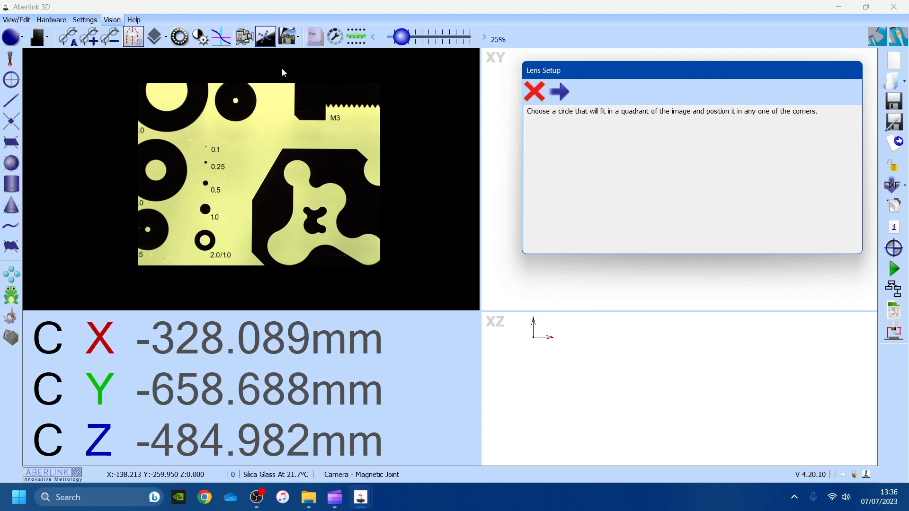
- Switch to the zoomed camera view and advance to the corner-circle measuring step
click(245, 37)
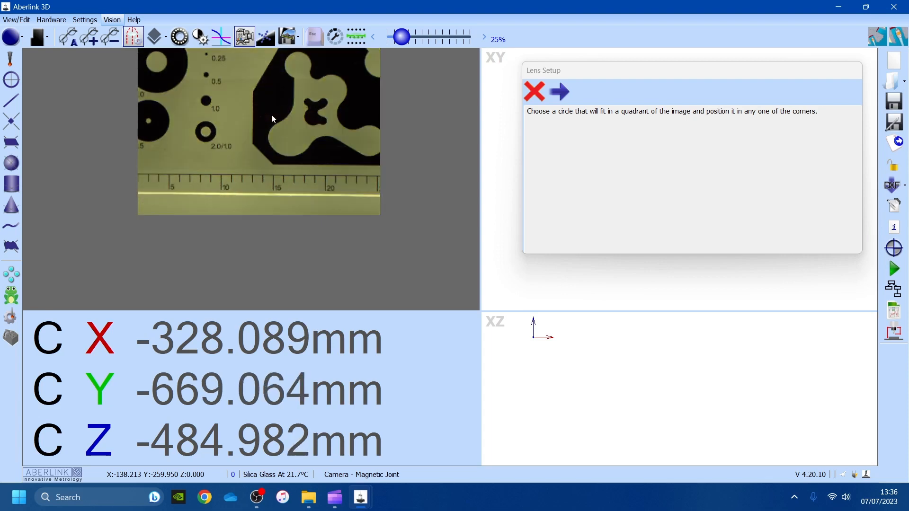
scroll(246, 243, down, 2)
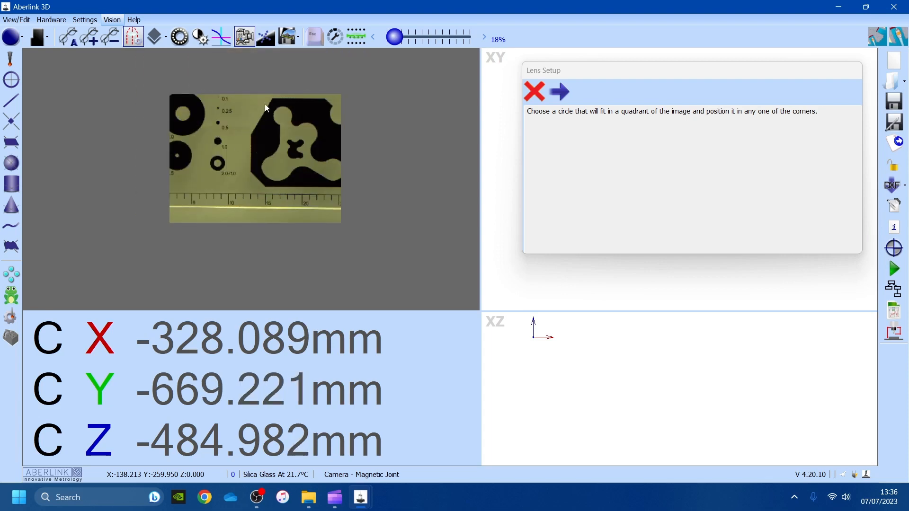
scroll(264, 101, up, 2)
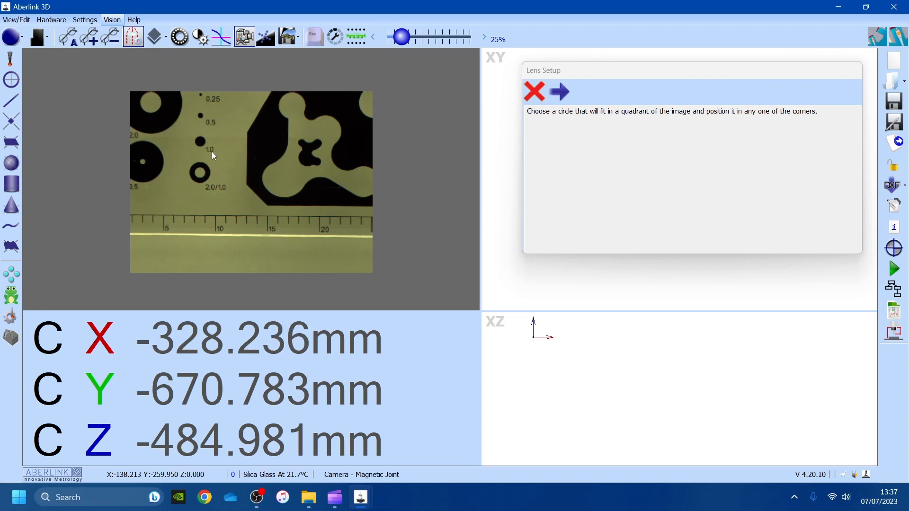
click(561, 96)
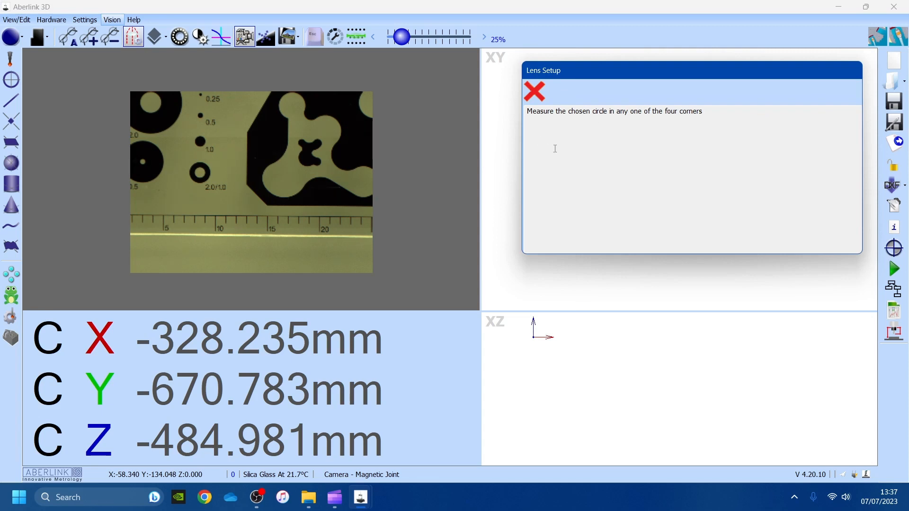
- Measure the small circle at four stage positions, giving RMS error 0.000, max 0.005
click(199, 143)
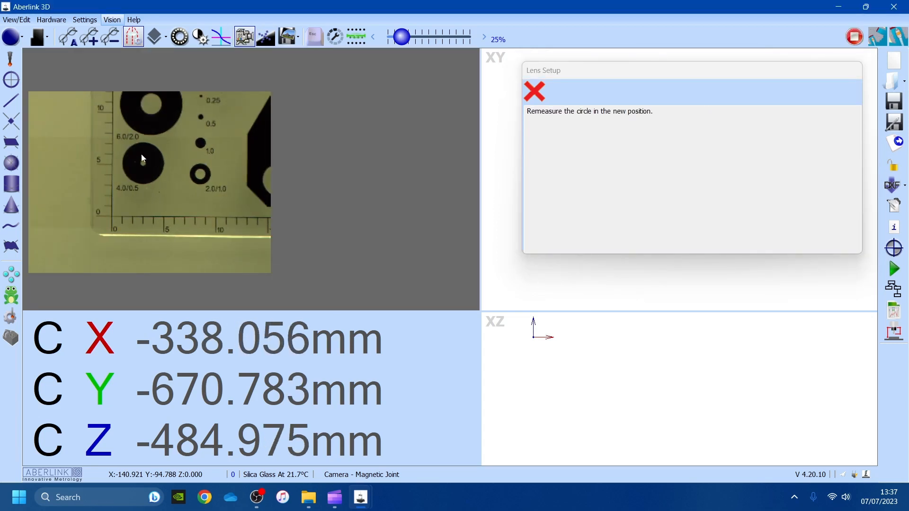
click(201, 143)
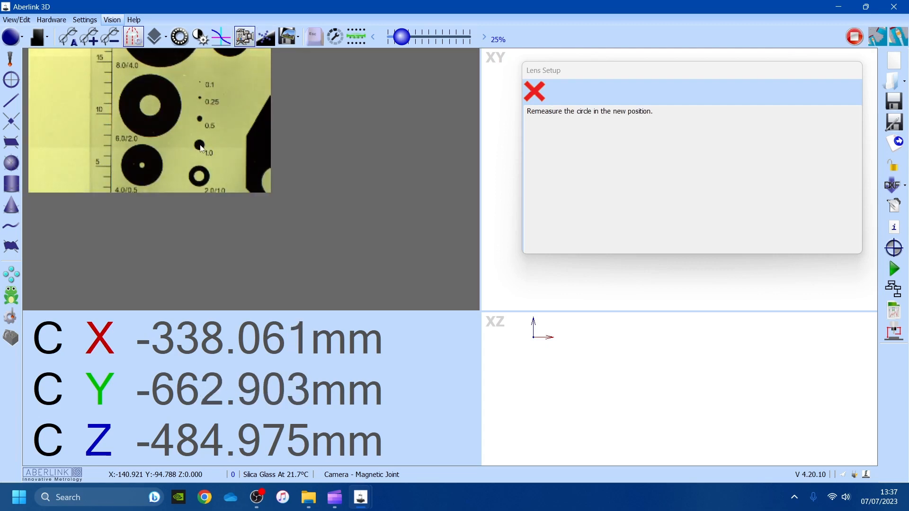
click(200, 145)
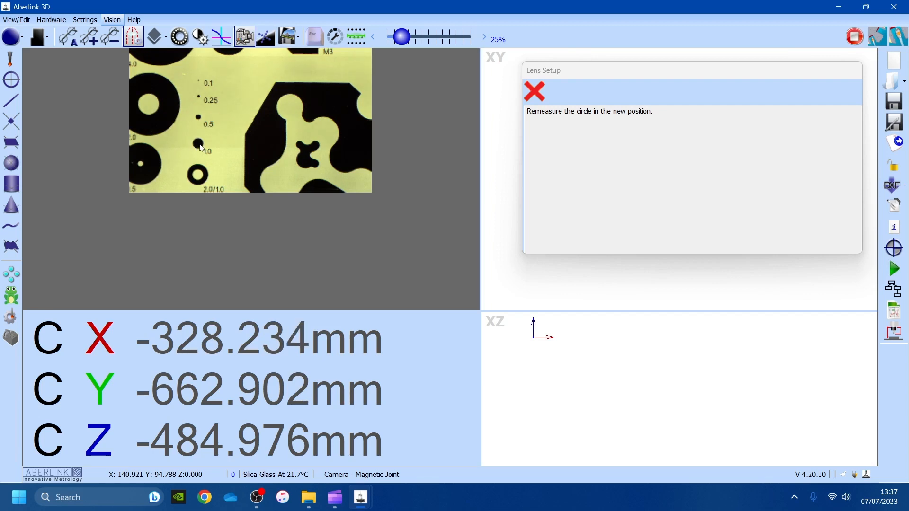
click(199, 145)
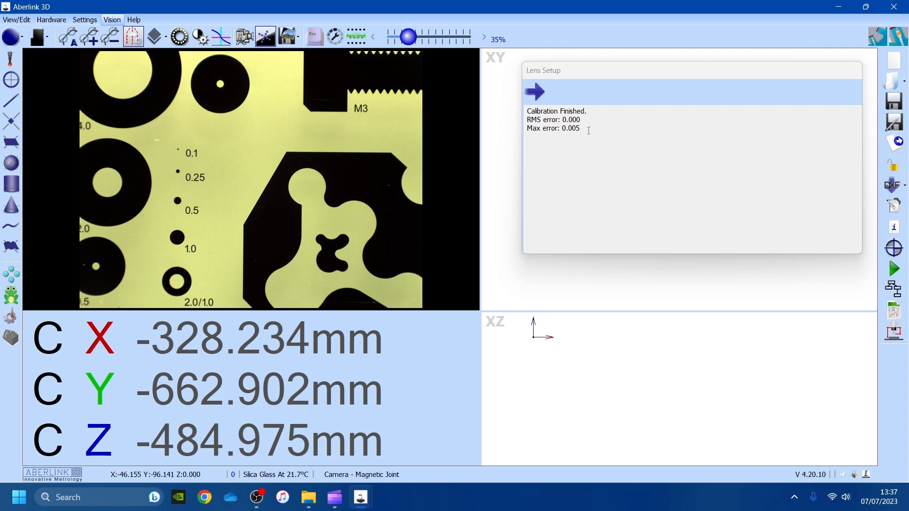
- Continue to the Lens Setup panel showing camera rotation 0.01448 and Y stretch 0.99996316
click(538, 92)
click(538, 91)
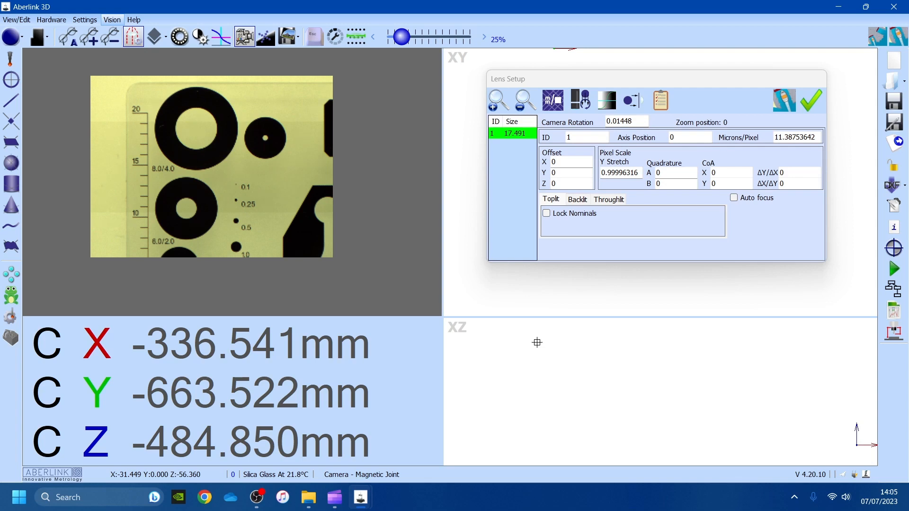
- Close Lens Setup, enlarge the camera panel, and move the stage to X -345.743, Y -656.141 mm
click(567, 73)
click(811, 100)
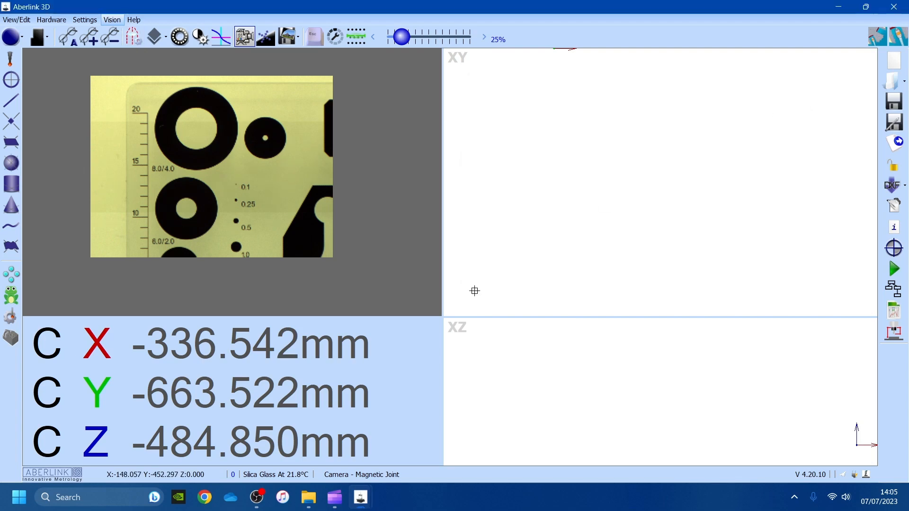
drag(444, 322, 479, 343)
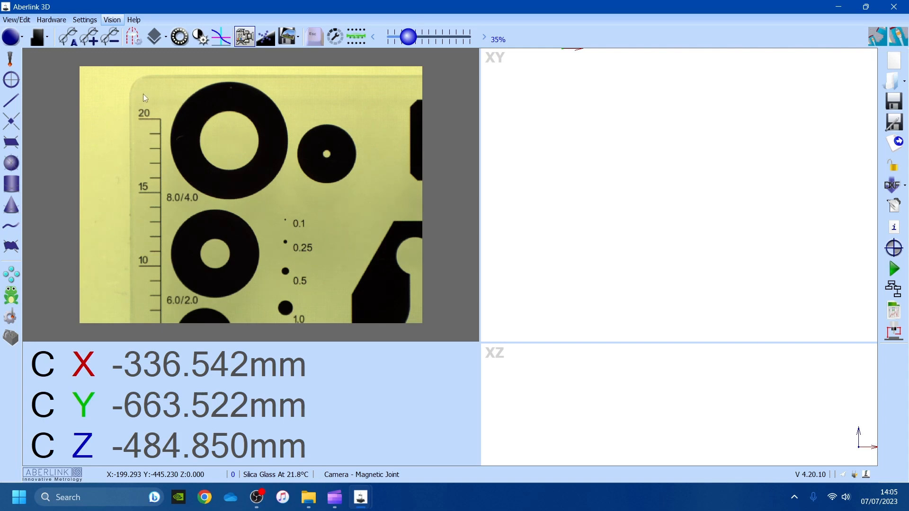
drag(143, 94, 281, 202)
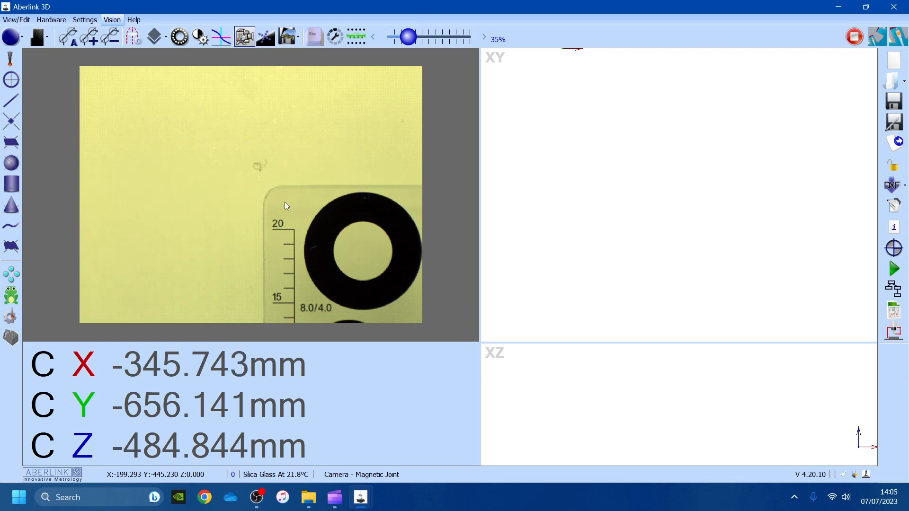
- Move the stage to X -338.259, Y -659.825 mm so the 8.0/4.0 ring is framed
drag(329, 231, 252, 175)
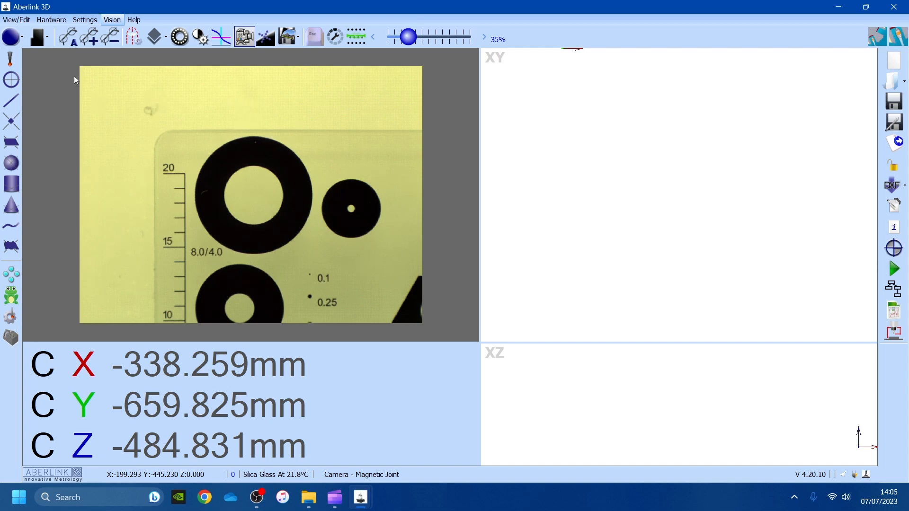
- Select Edge Detection as the point method and Circle as the feature type
click(47, 43)
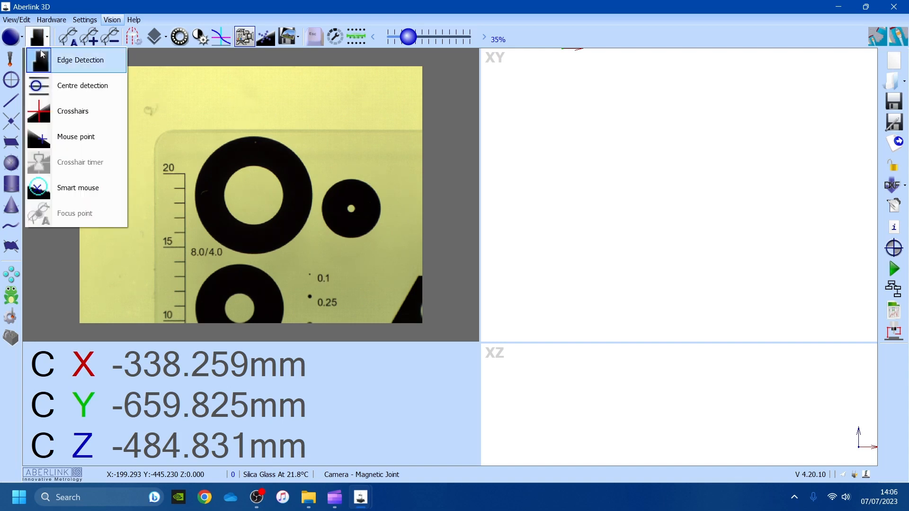
click(79, 60)
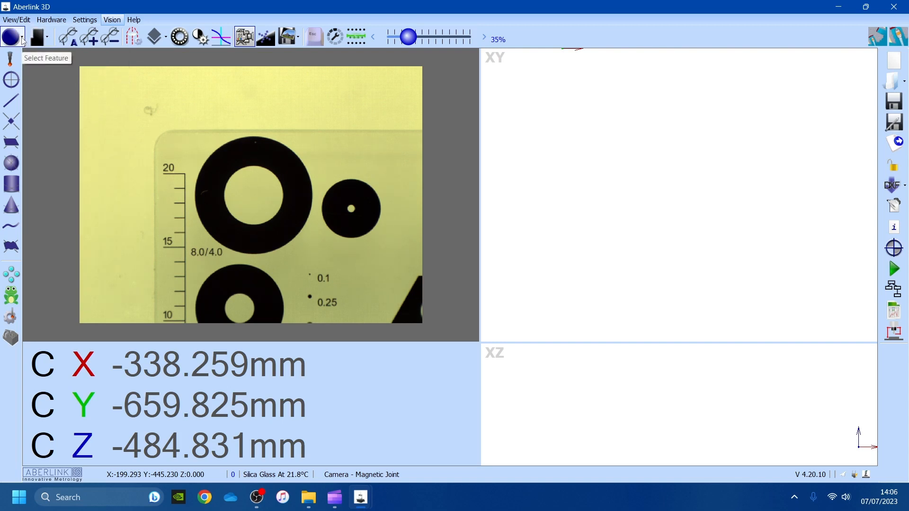
click(22, 40)
click(23, 39)
click(23, 42)
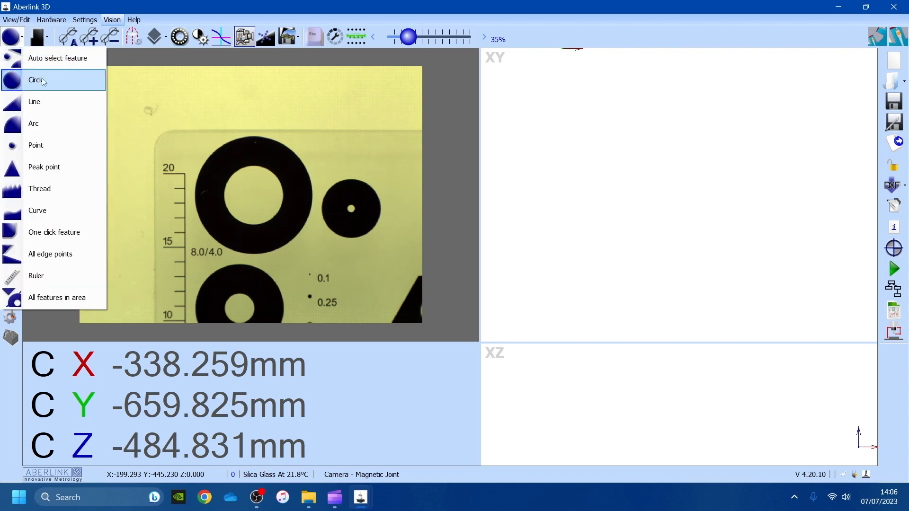
click(45, 43)
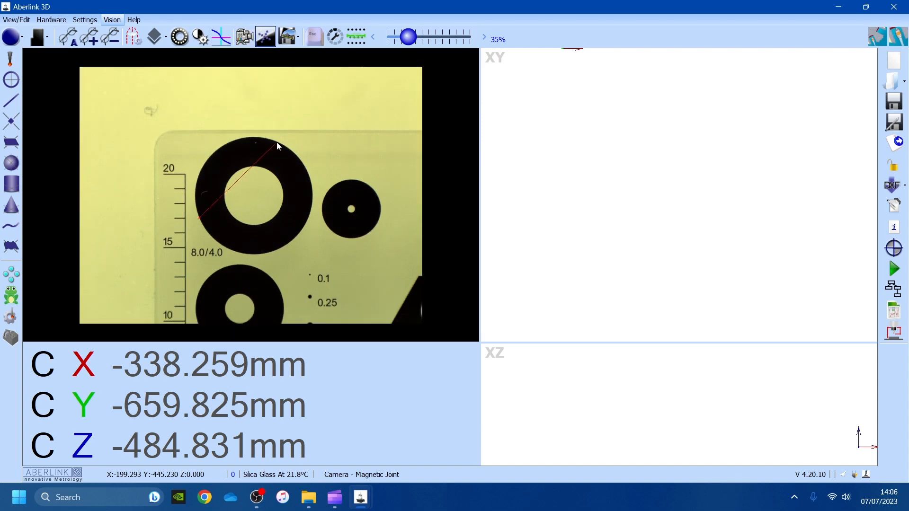
- Measure the 8.0/4.0 ring as Unit 1 (Ø 7.997), make it the datum, then centre the 6.0/2.0 ring
click(276, 141)
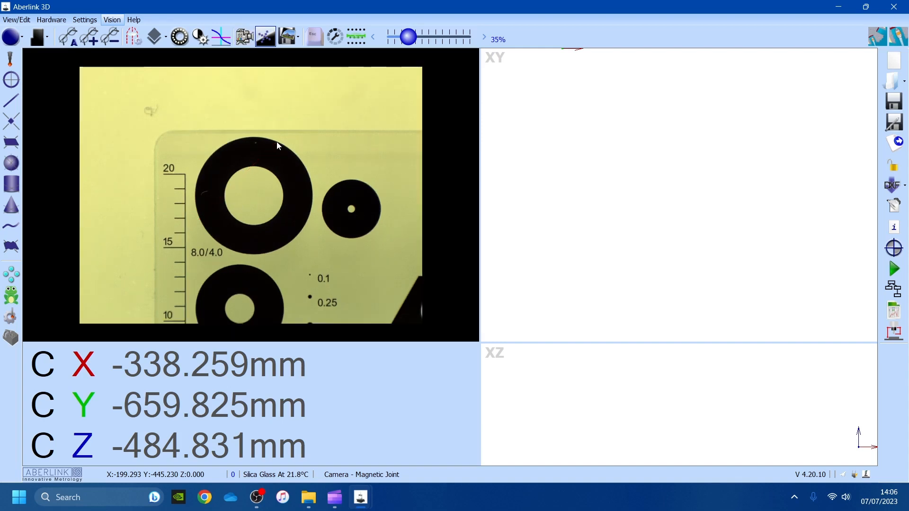
click(303, 231)
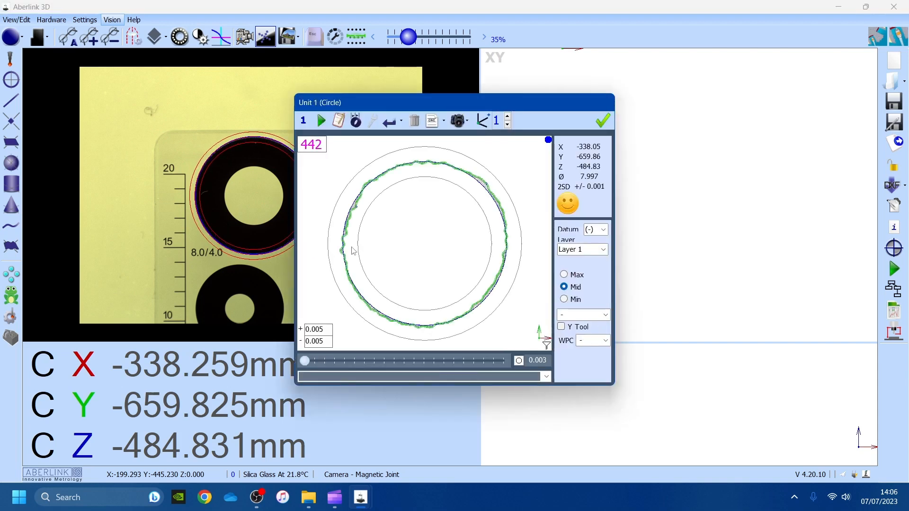
click(483, 121)
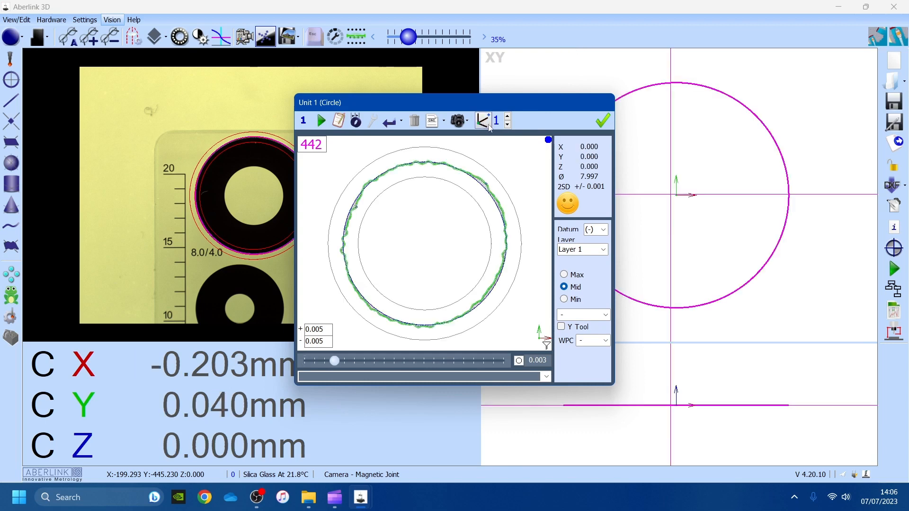
click(602, 121)
middle_drag(266, 220, 263, 143)
middle_drag(243, 227, 259, 163)
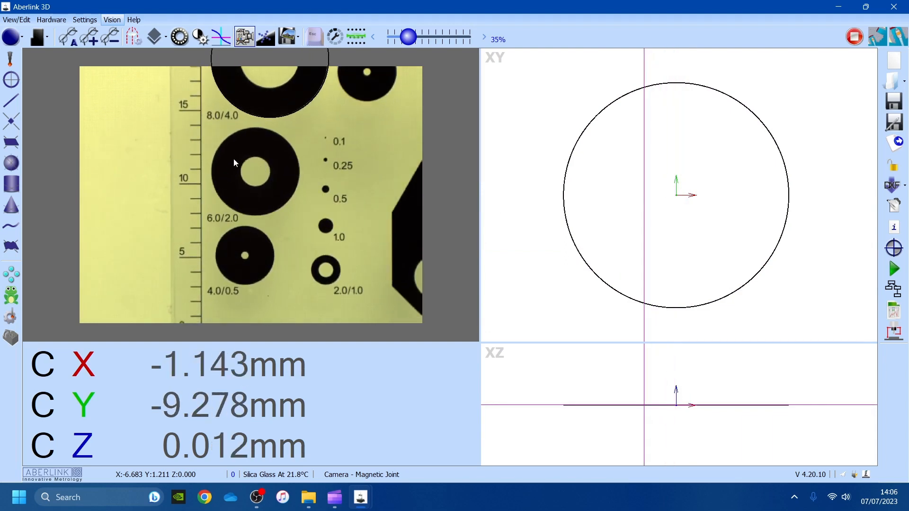
- Measure the 6.0/2.0 ring with three edge points as circle Unit 2 (Ø 5.995)
click(214, 187)
click(244, 129)
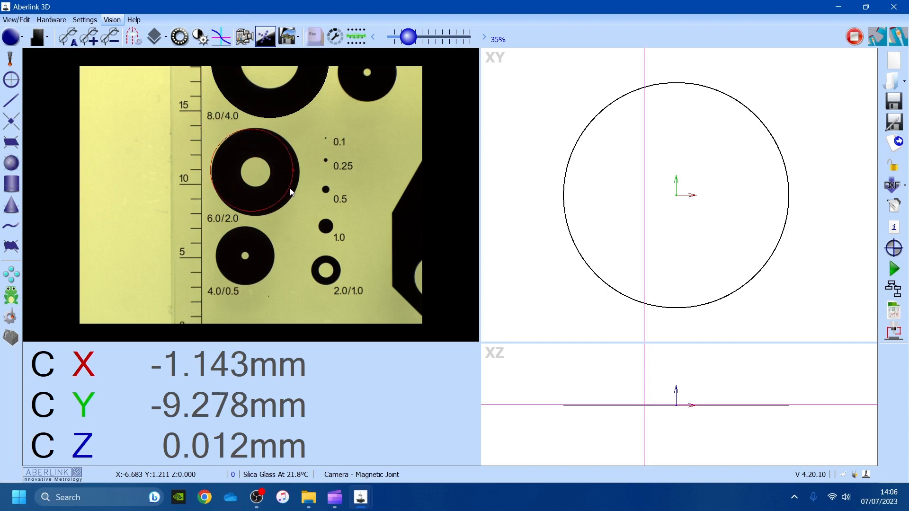
click(299, 172)
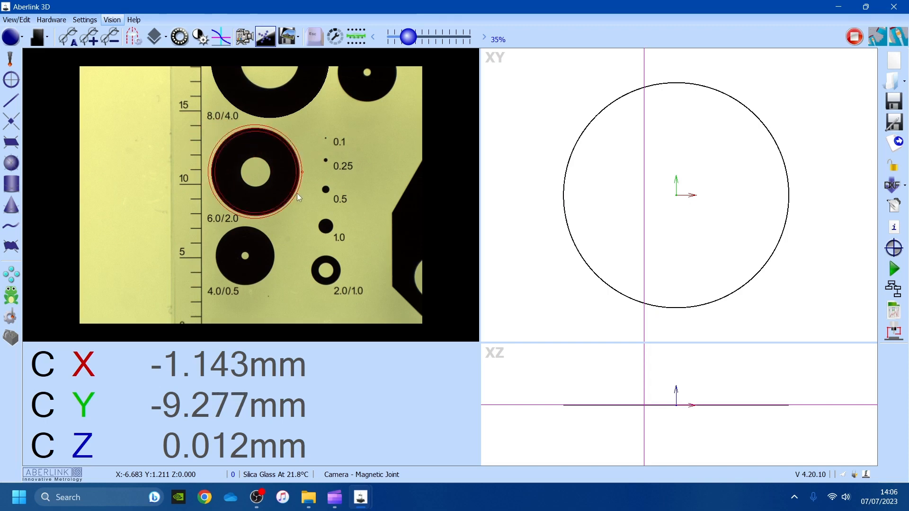
click(297, 194)
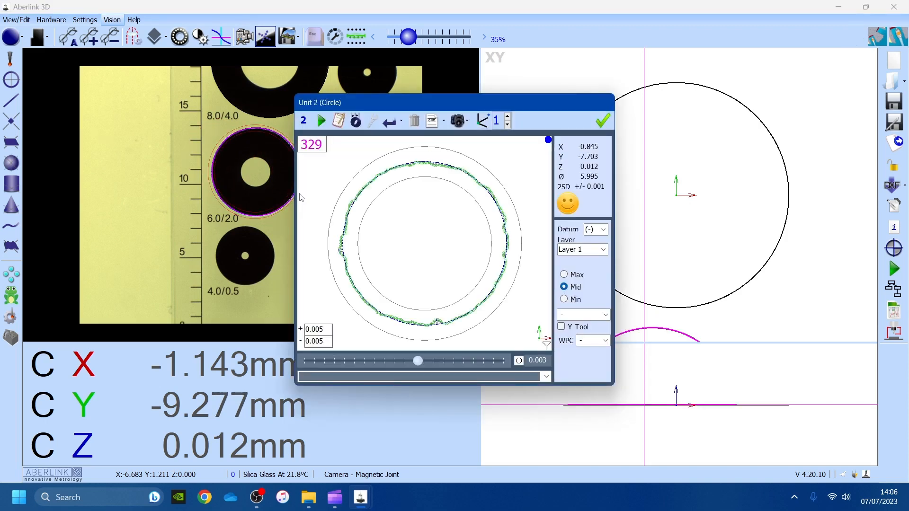
click(602, 121)
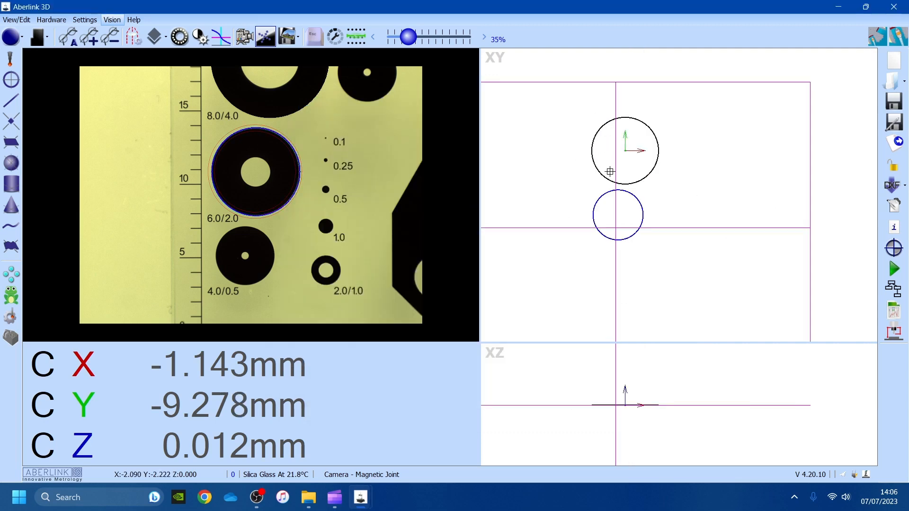
- Construct line Unit 3 through the centres of the two measured circles
click(18, 102)
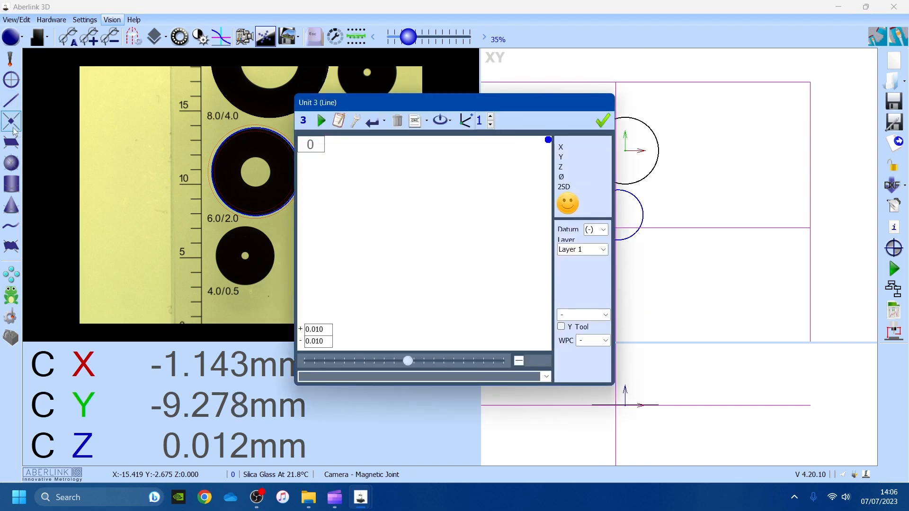
drag(390, 102, 279, 91)
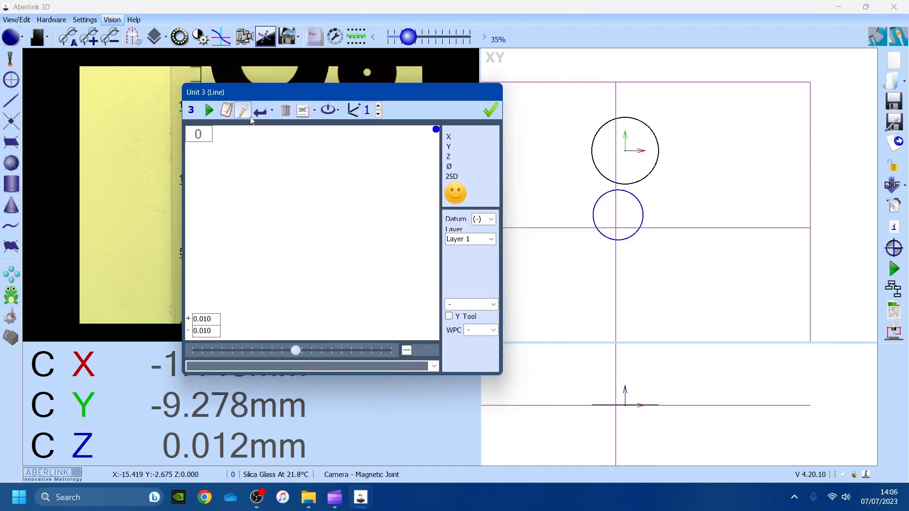
click(632, 183)
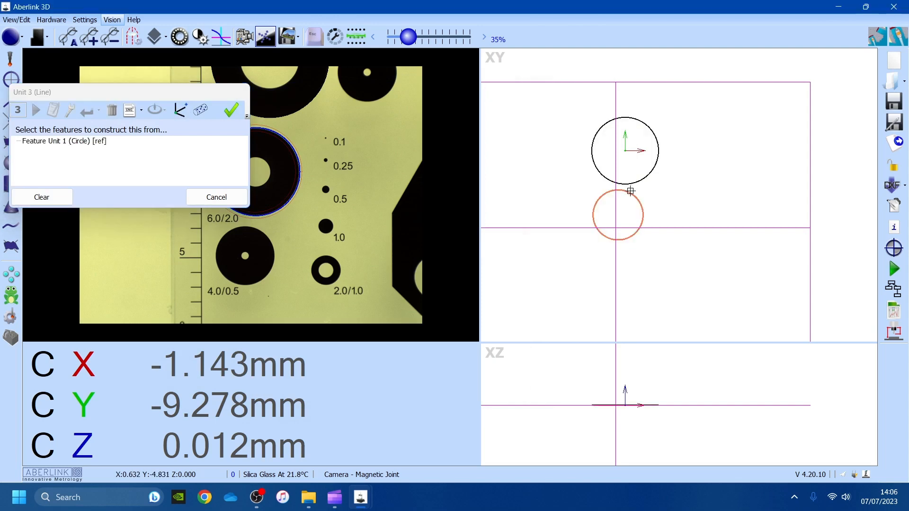
click(640, 203)
click(531, 201)
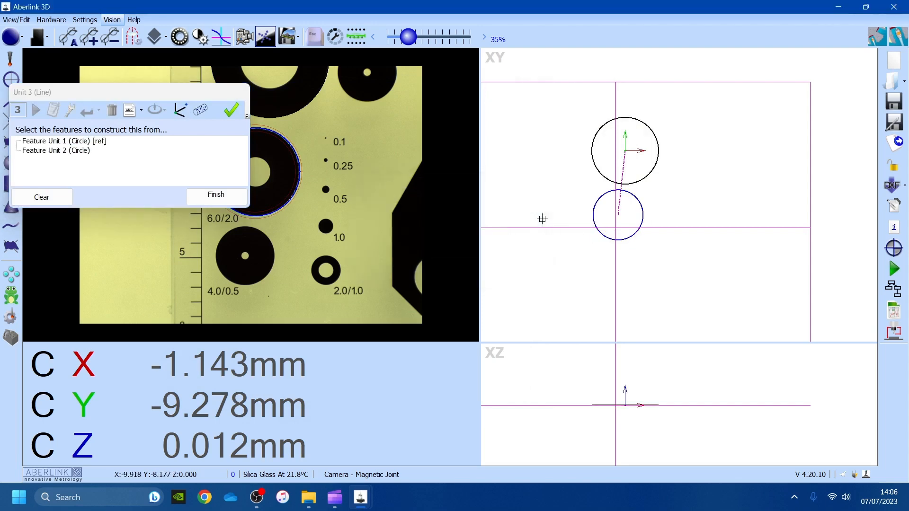
click(231, 110)
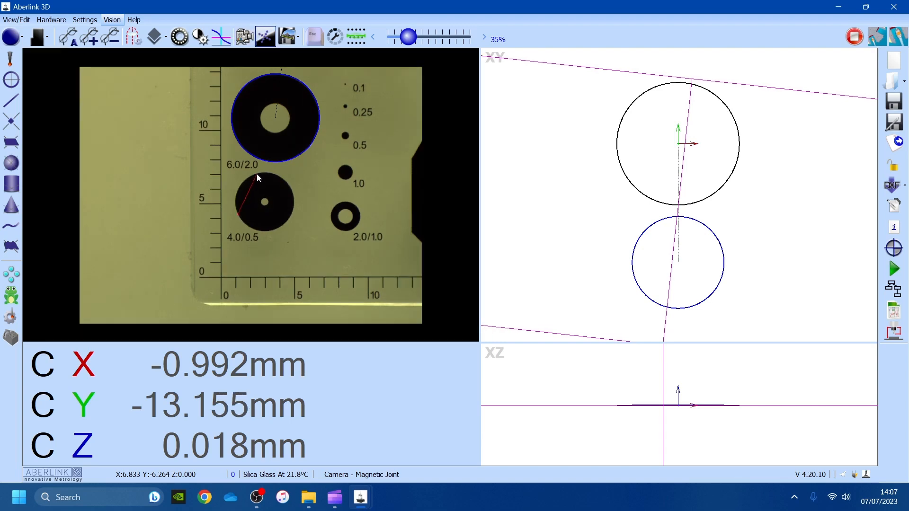
- Measure the 4.0/0.5 ring as a circle (Ø 3.998)
click(256, 173)
click(291, 213)
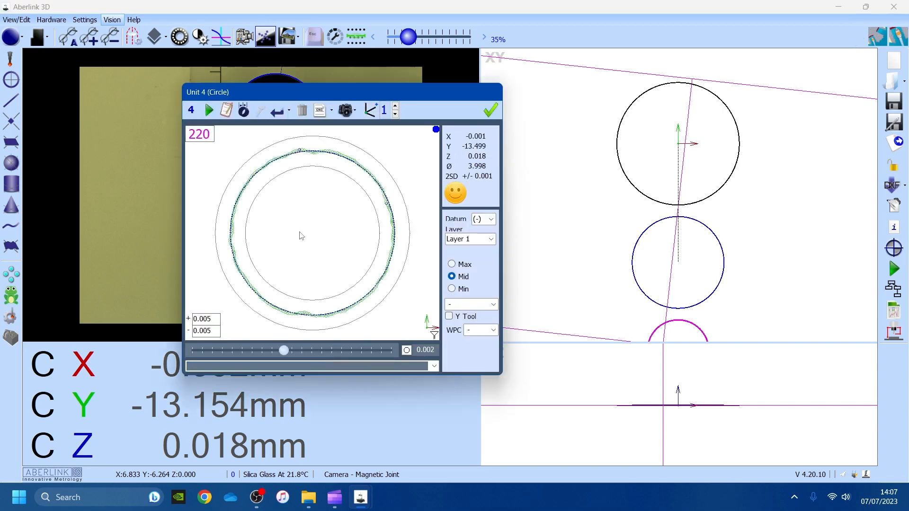
click(490, 112)
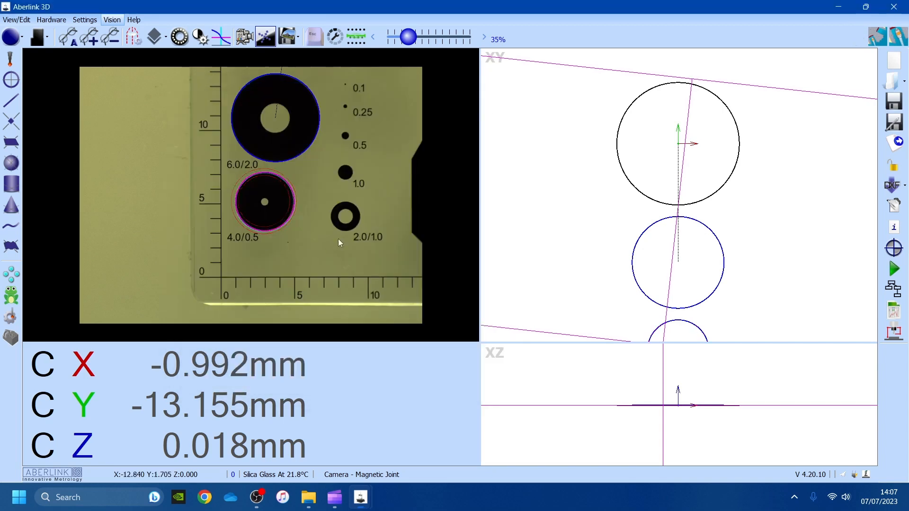
- Measure the 2.0/1.0 ring (Ø 1.996) and 1.0 dot (Ø 0.996), then widen the XY/XZ views
drag(368, 214, 295, 204)
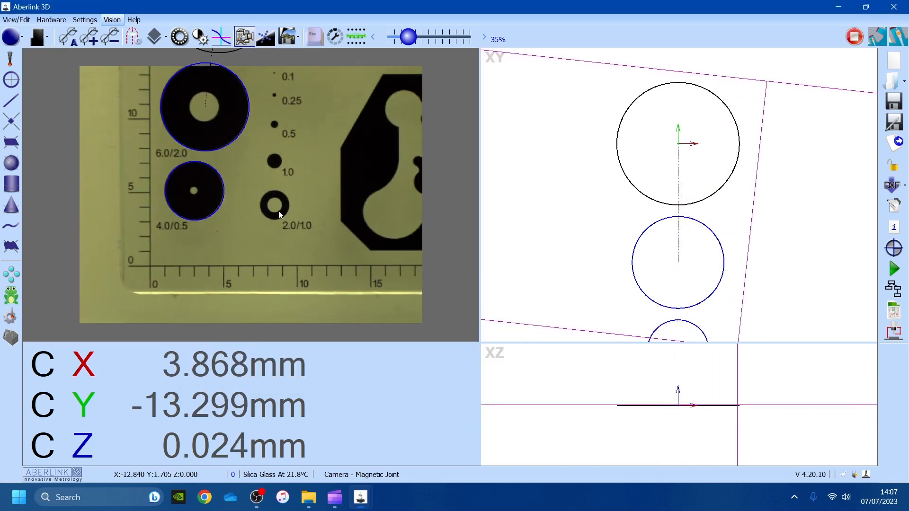
scroll(279, 230, up, 1)
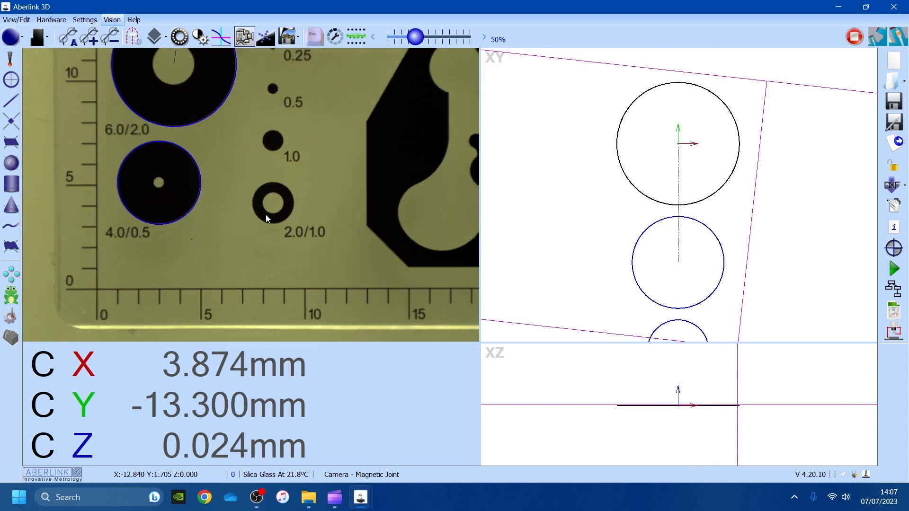
click(265, 183)
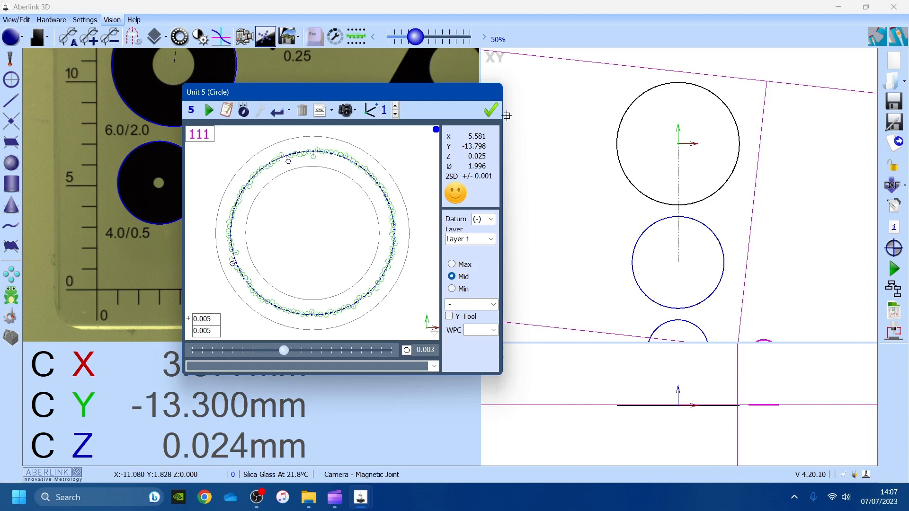
click(490, 110)
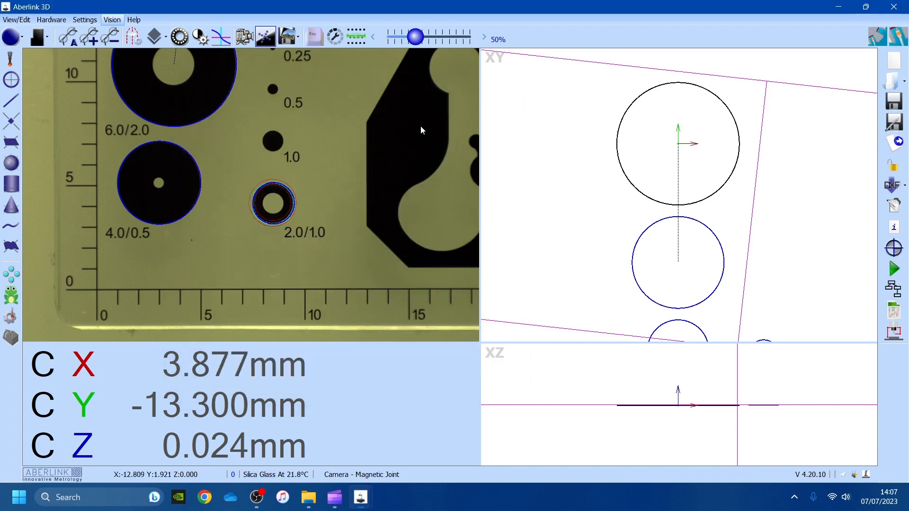
click(264, 146)
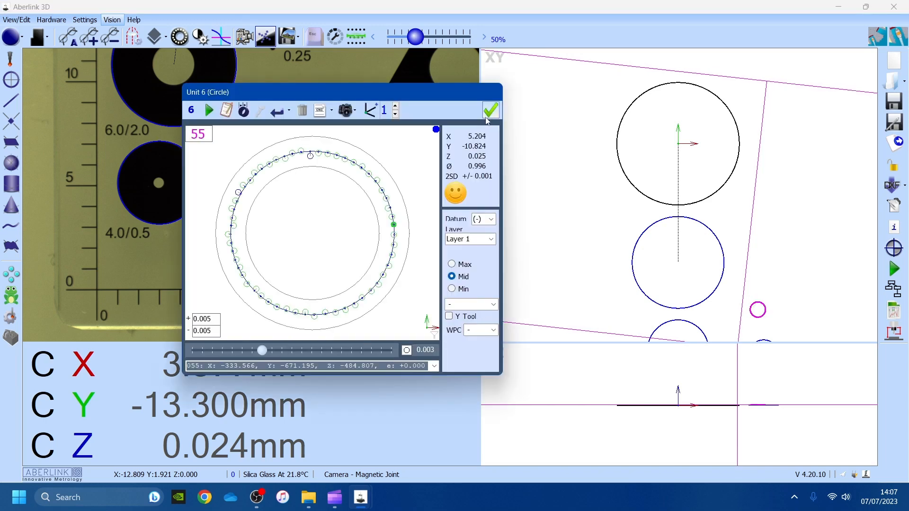
click(490, 110)
scroll(544, 161, down, 4)
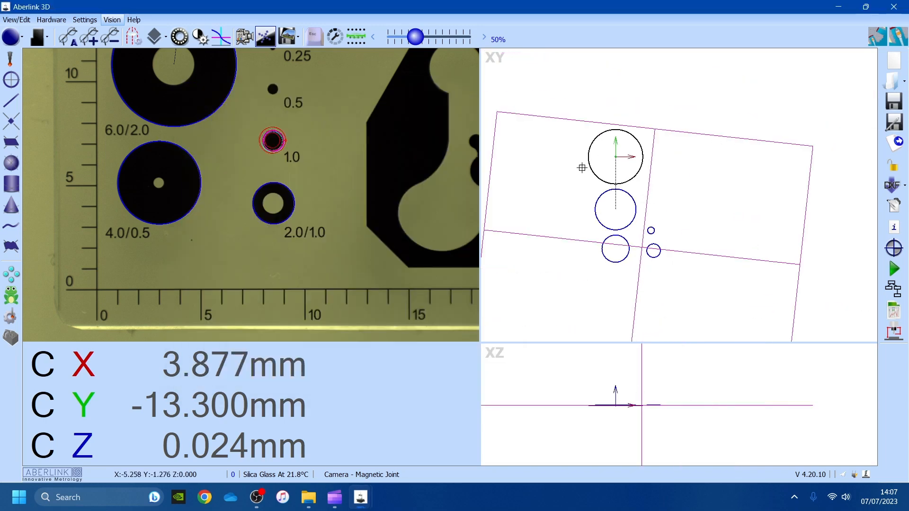
scroll(616, 184, up, 2)
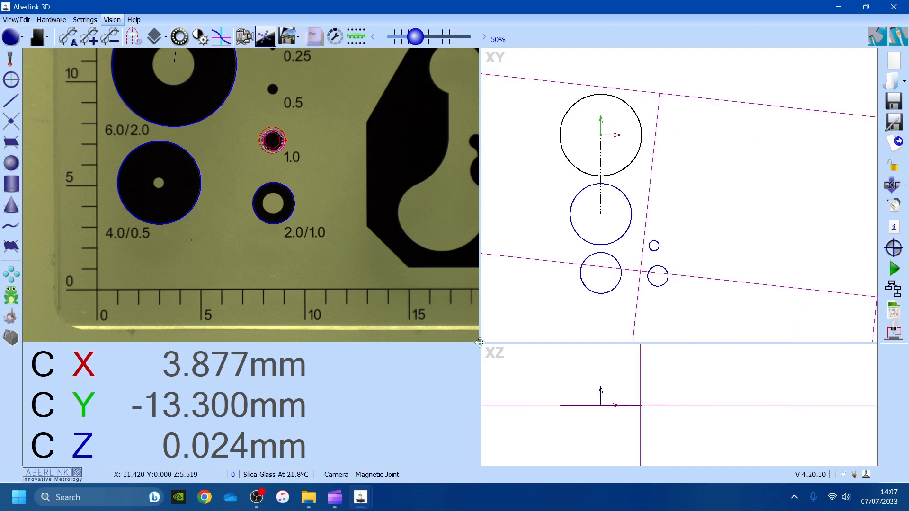
drag(479, 342, 373, 344)
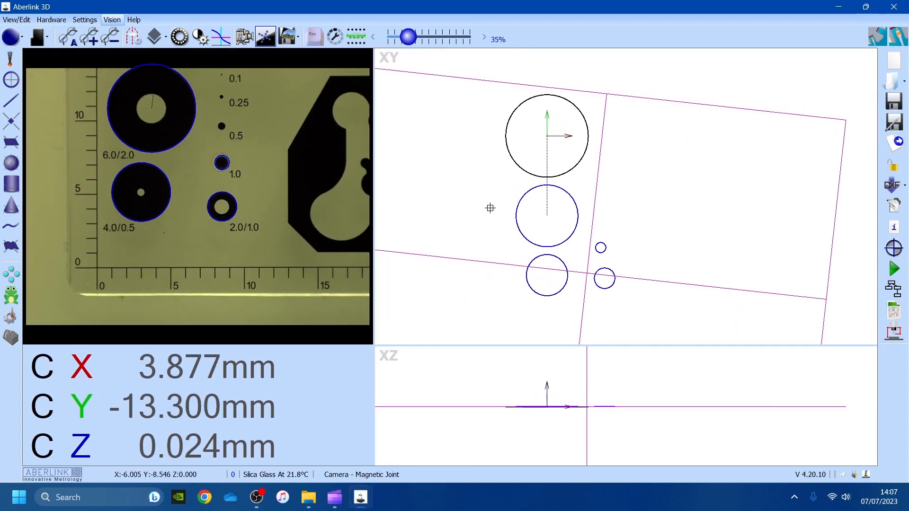
- Add diameter/roundness labels to the circles: Ø7.997, Ø5.995, Ø3.998, Ø1.996 and Ø0.996
click(514, 162)
click(457, 118)
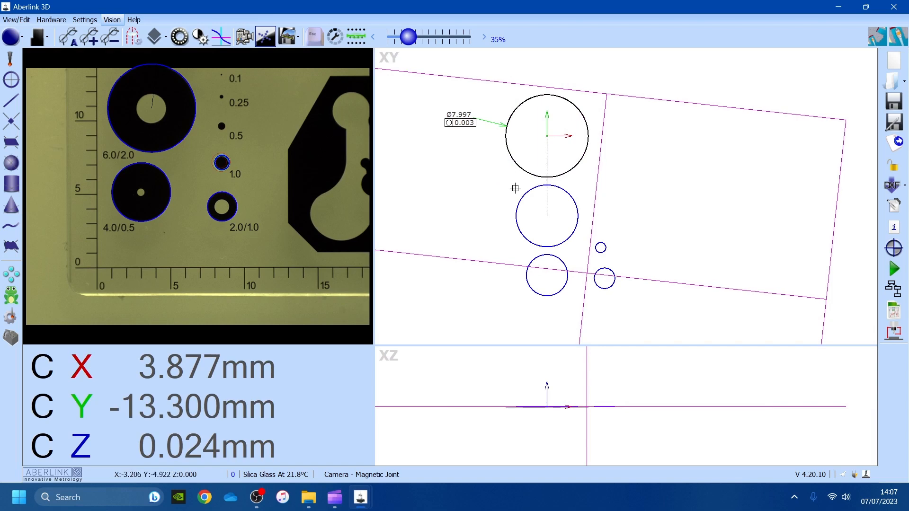
click(514, 188)
click(456, 163)
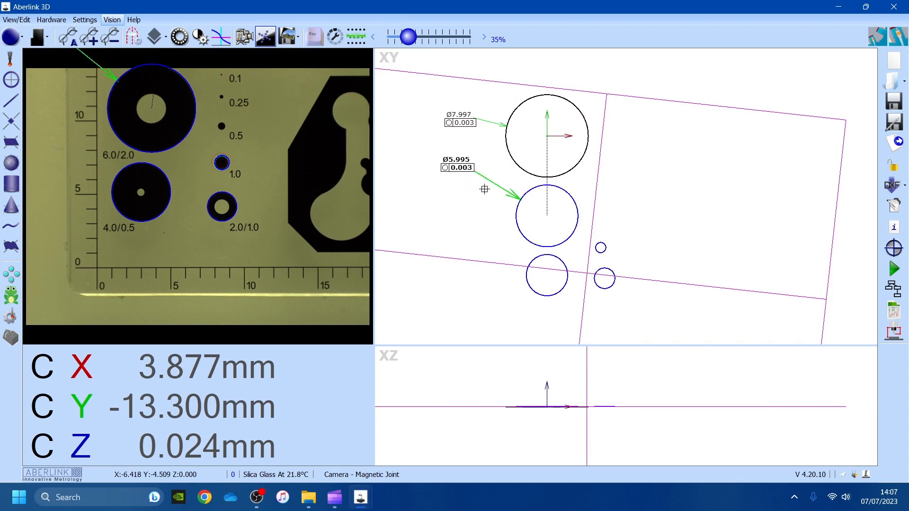
click(527, 261)
click(466, 248)
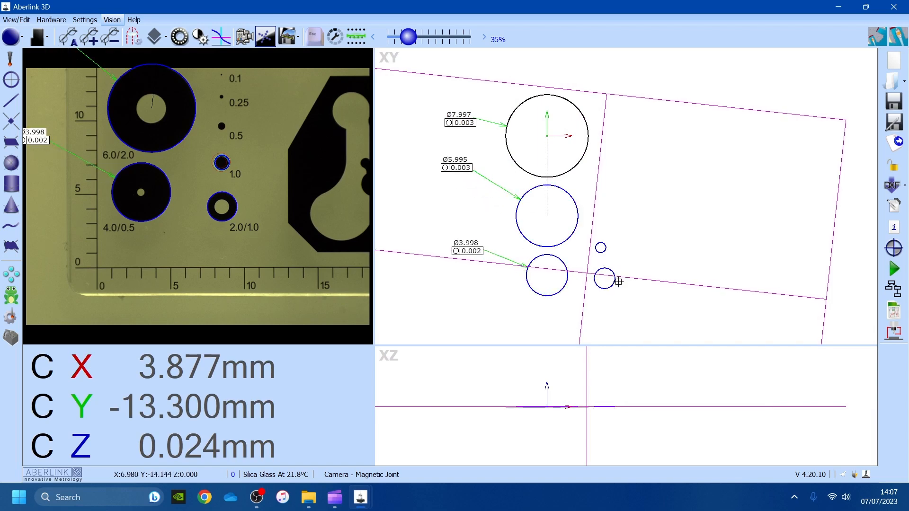
click(614, 281)
click(636, 300)
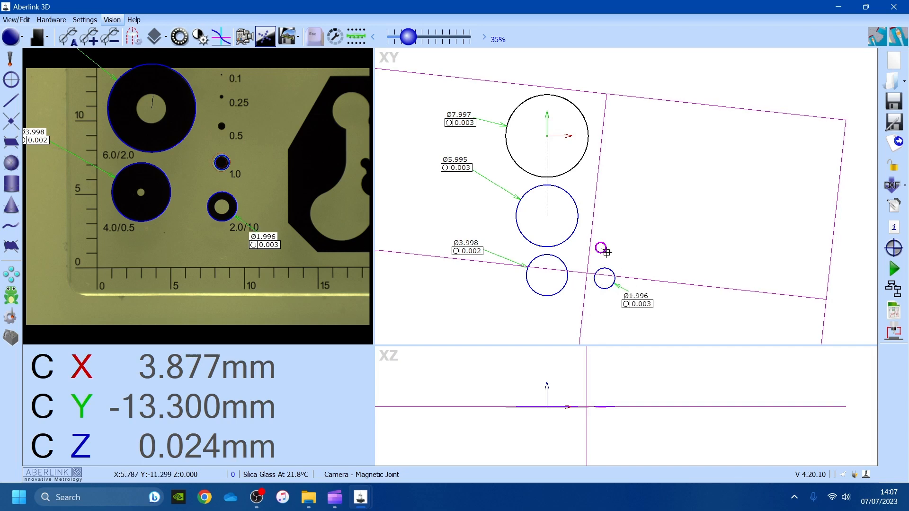
click(601, 248)
click(636, 260)
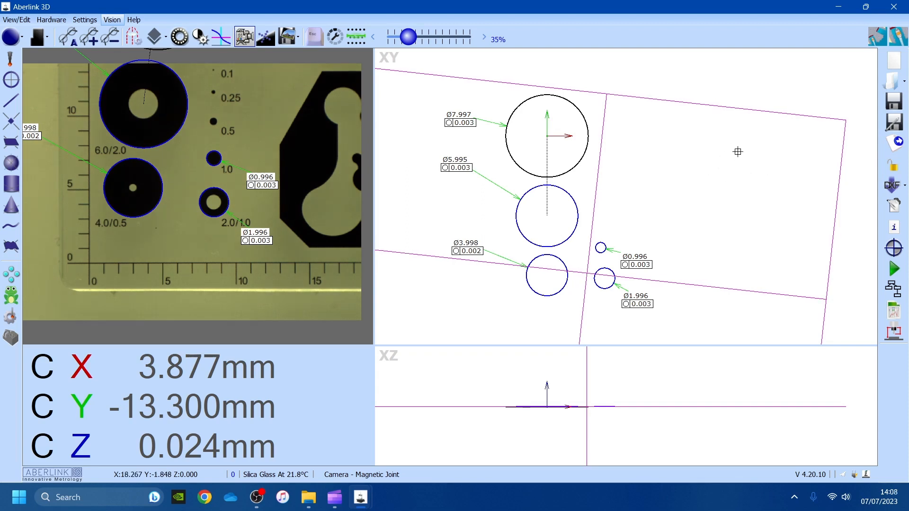
- Start a new inspection without saving, accepting the Silica Glass inspection properties
click(899, 78)
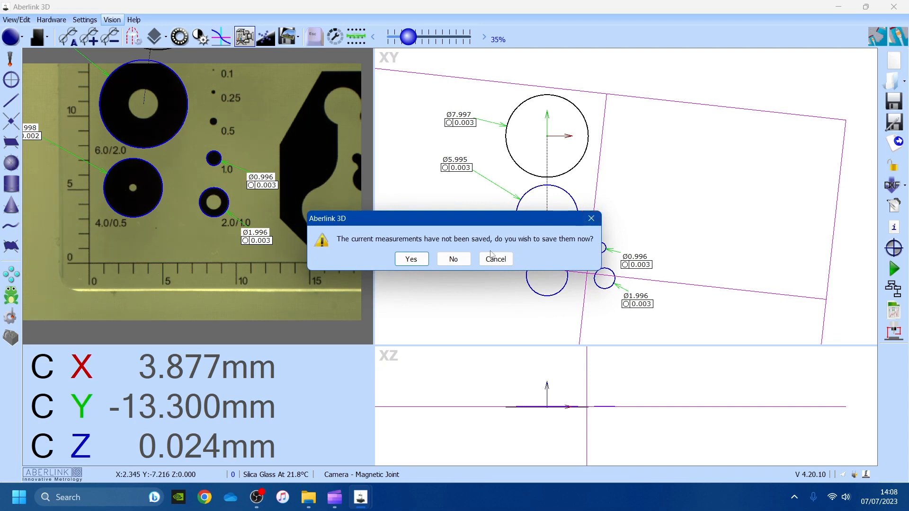
click(453, 259)
click(543, 218)
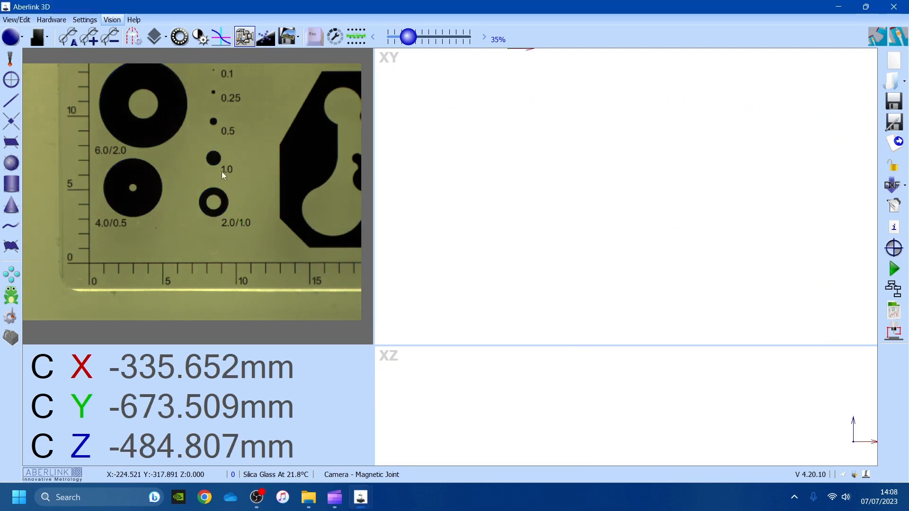
- Move the stage to the 4 mm hole beside the M3 thread and freeze the image
drag(222, 171, 204, 229)
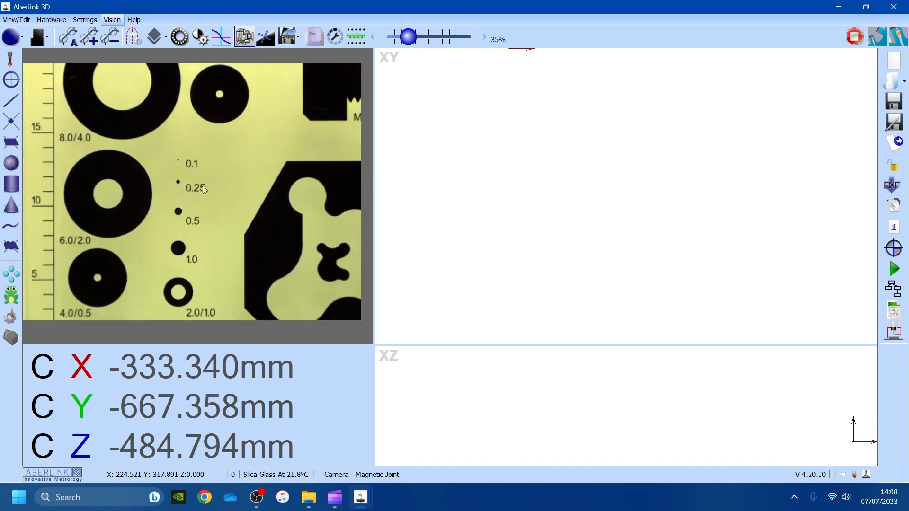
scroll(340, 181, down, 4)
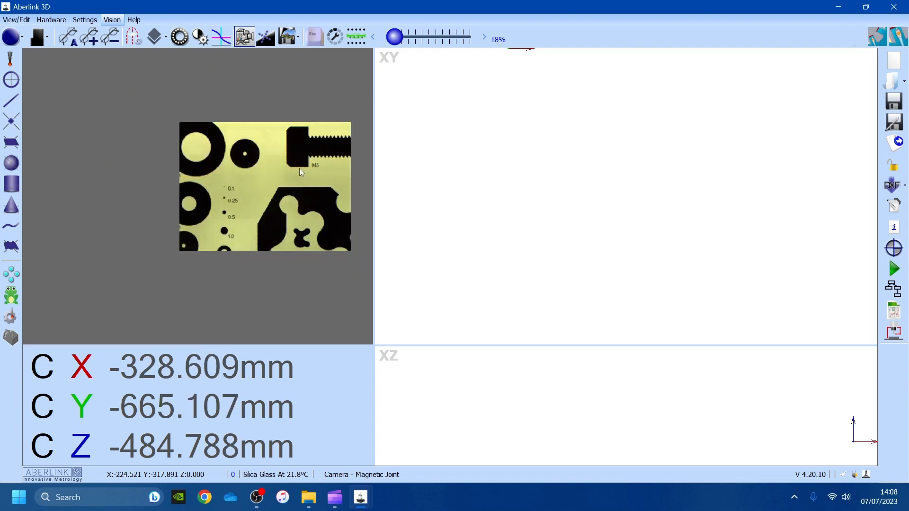
scroll(299, 169, up, 2)
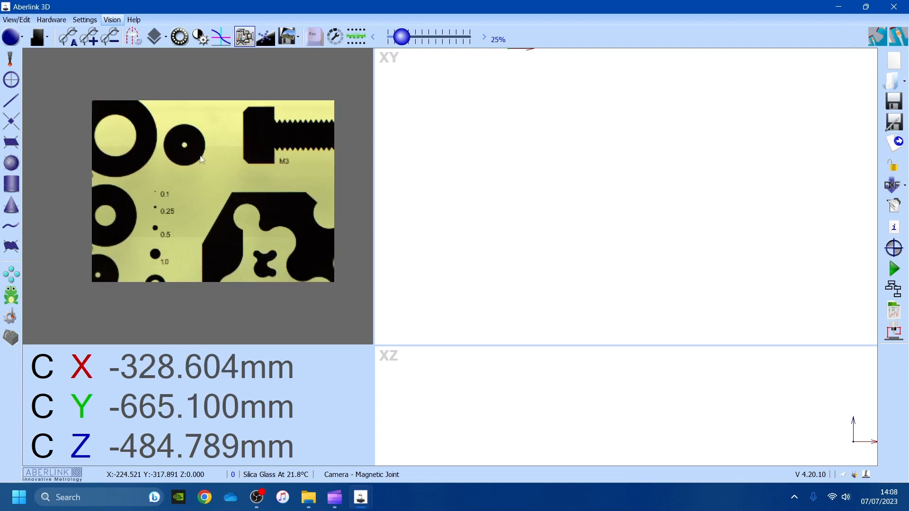
drag(192, 153, 175, 159)
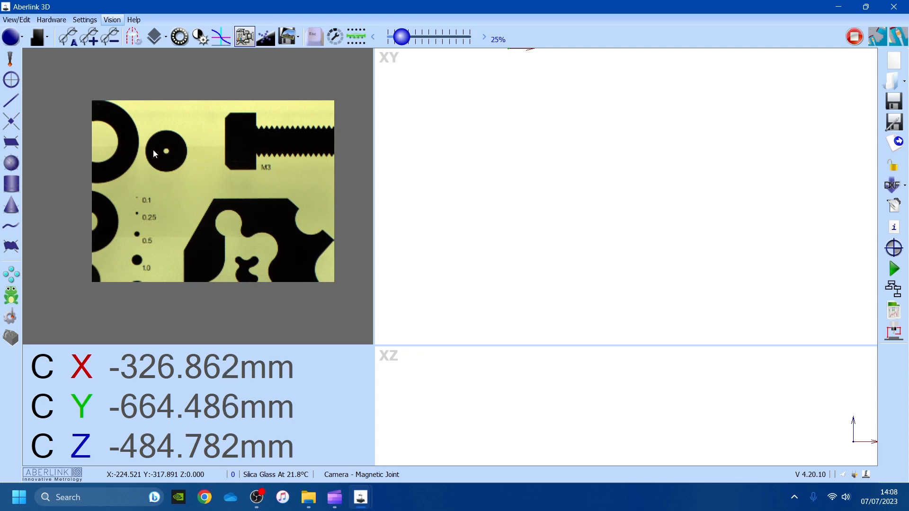
click(160, 132)
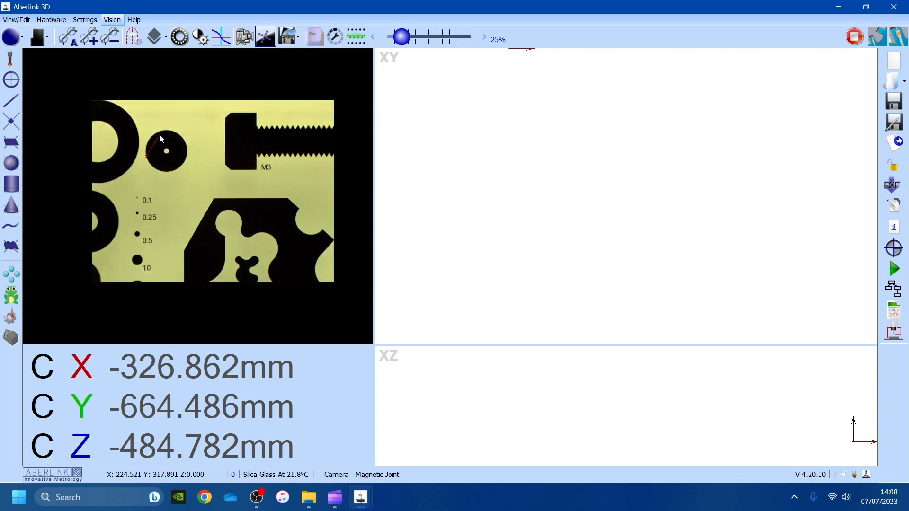
- Measure the 4 mm hole, set it as the XY datum, then measure it a second time
click(185, 161)
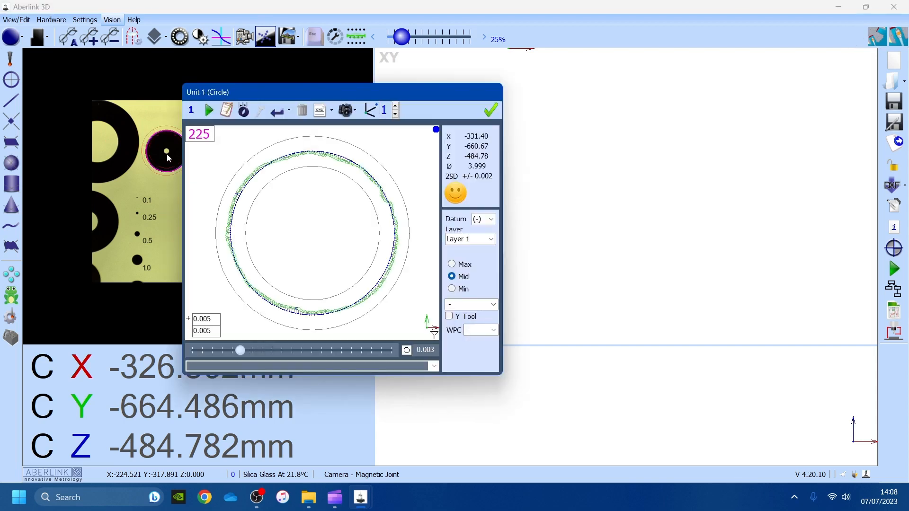
click(370, 109)
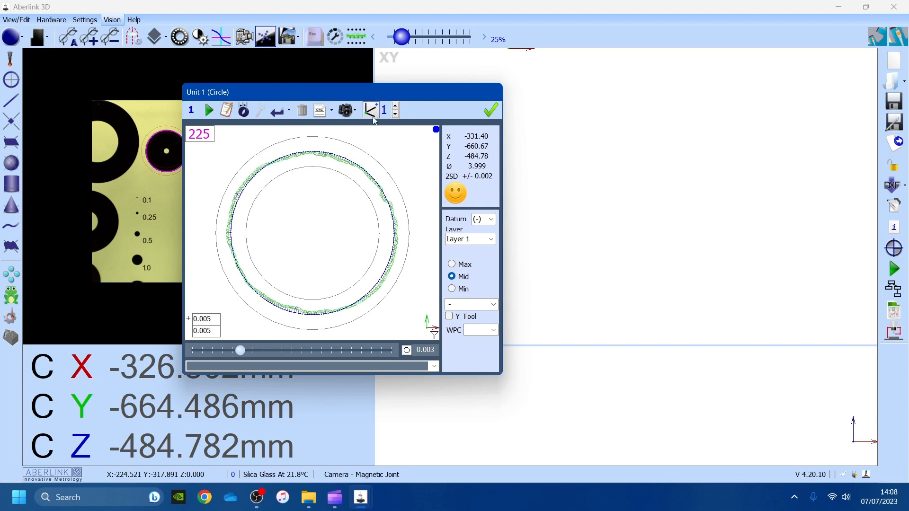
click(490, 110)
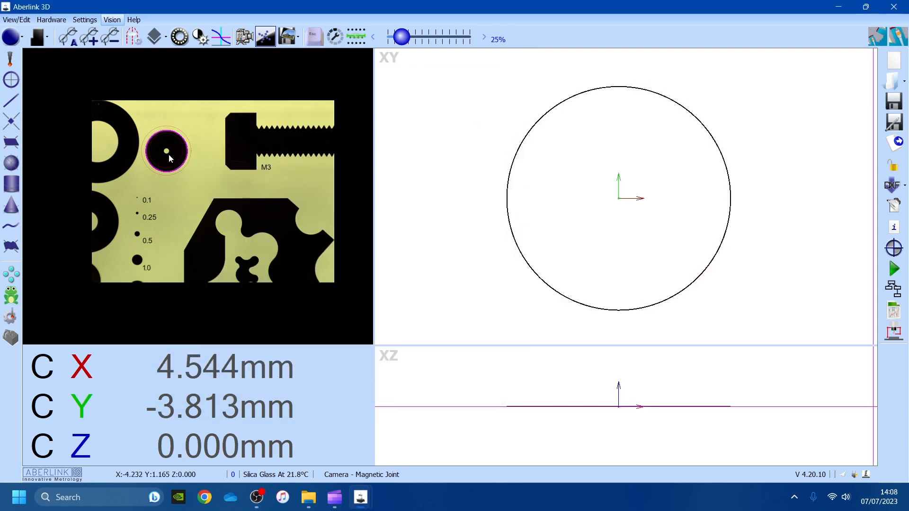
drag(167, 152, 267, 148)
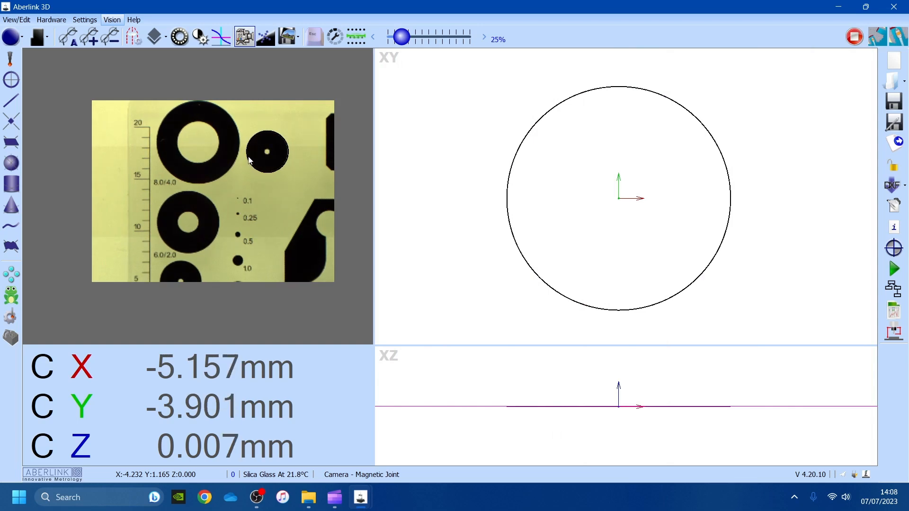
double_click(262, 137)
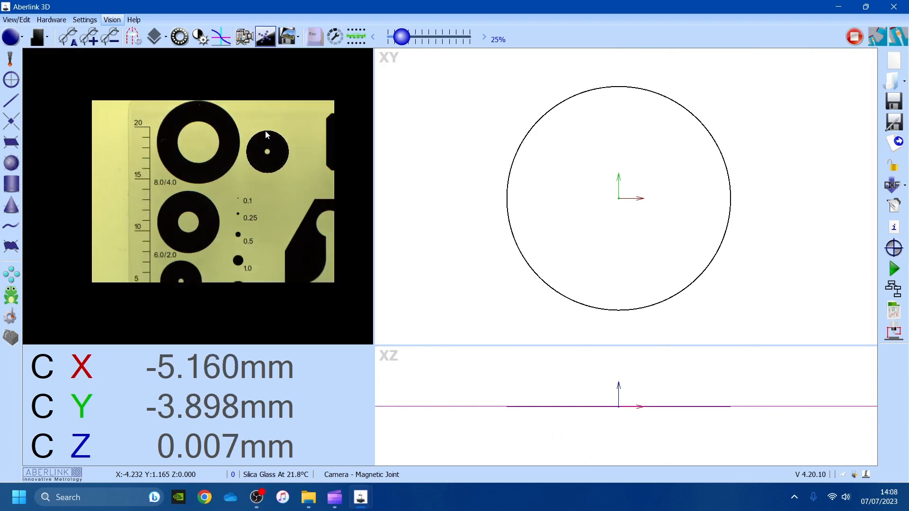
click(288, 160)
click(491, 110)
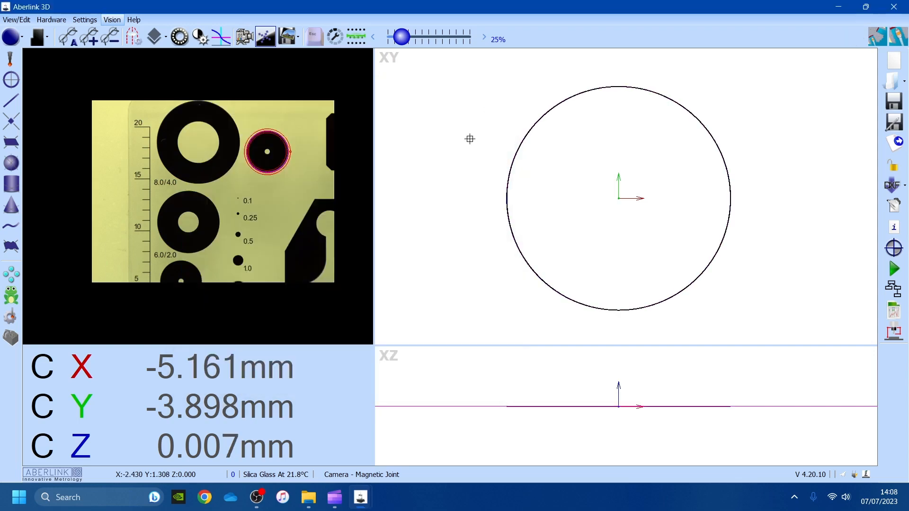
- Reposition the stage and measure the 4 mm hole a third and fourth time (Ø 4.001)
drag(267, 184, 268, 235)
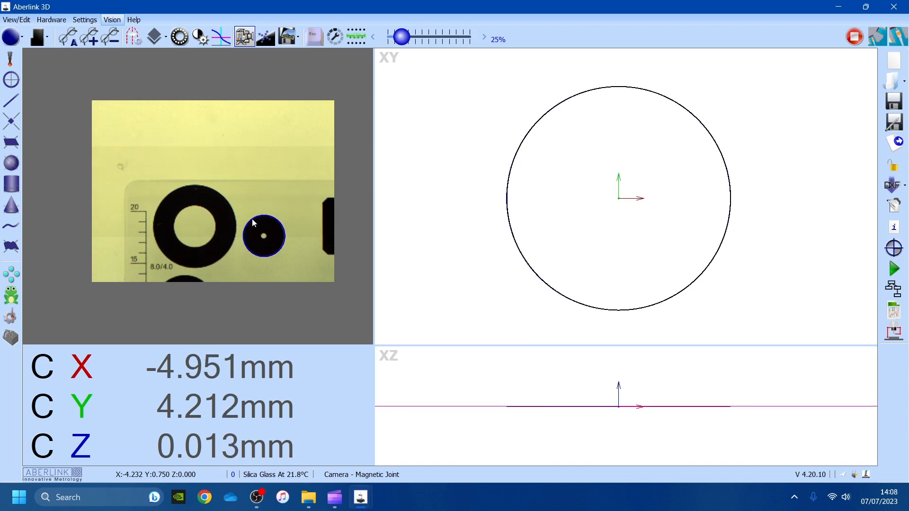
click(251, 219)
click(244, 233)
click(283, 243)
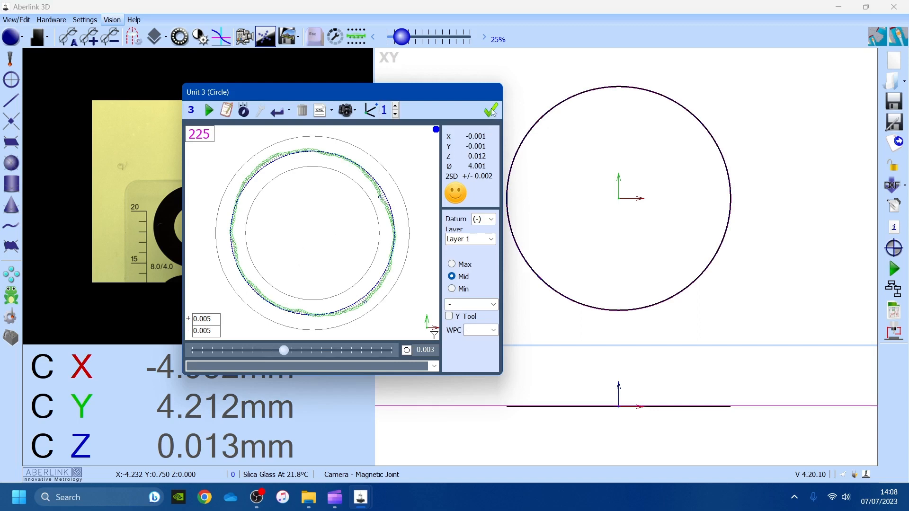
click(491, 110)
middle_drag(264, 235, 166, 235)
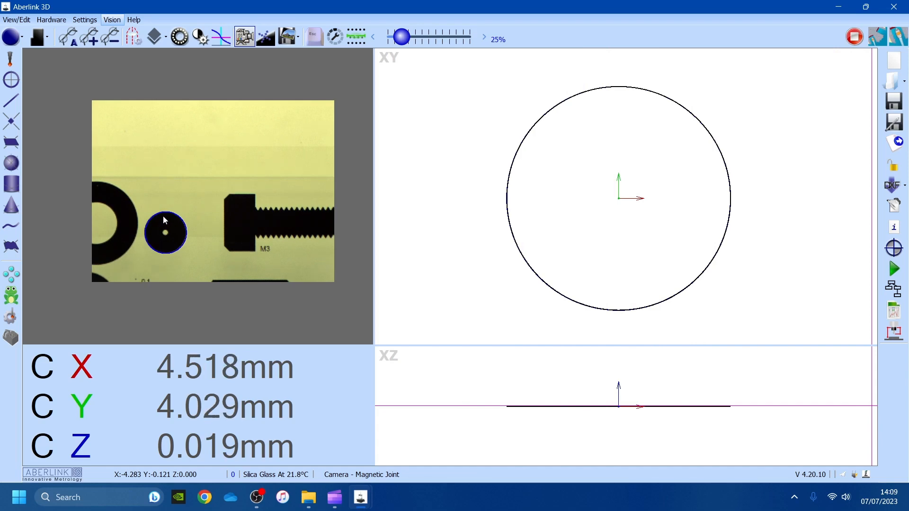
click(160, 213)
click(186, 242)
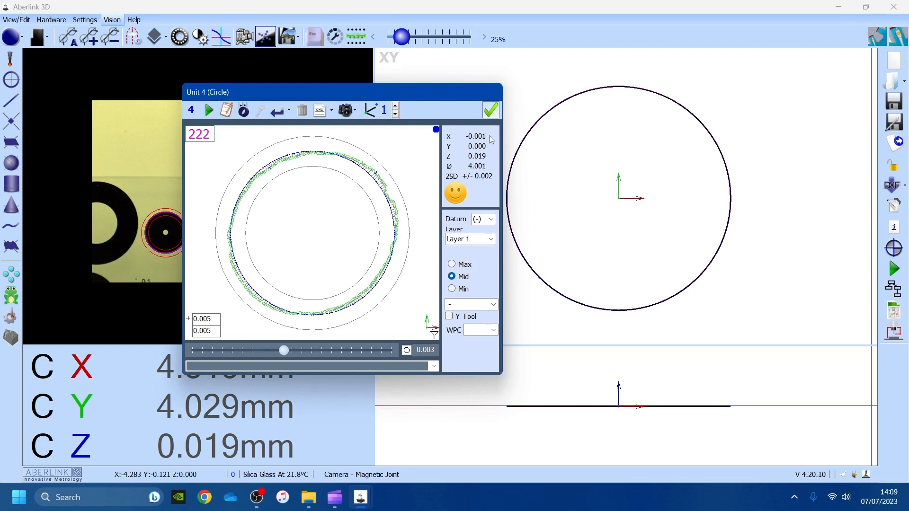
click(494, 115)
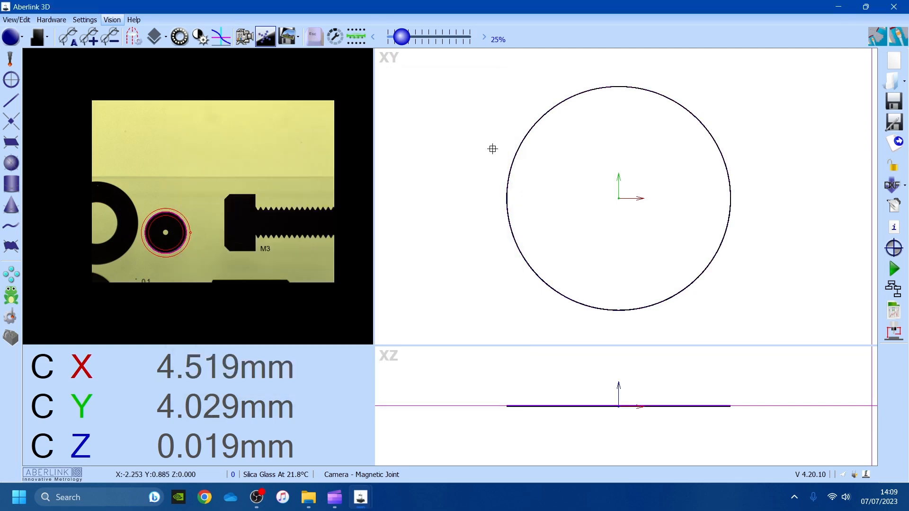
- Place a diameter label for circle Unit 1, choosing it from the overlapping circles
click(525, 140)
click(555, 180)
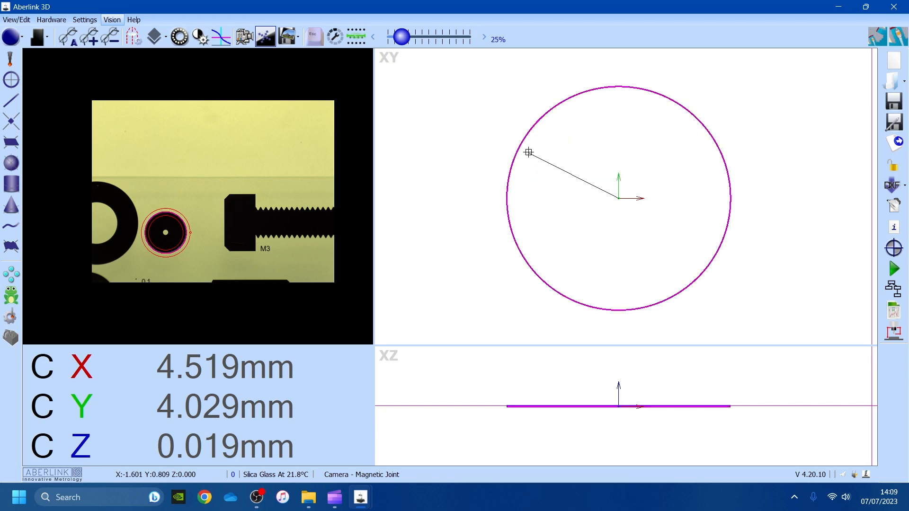
click(523, 142)
click(562, 183)
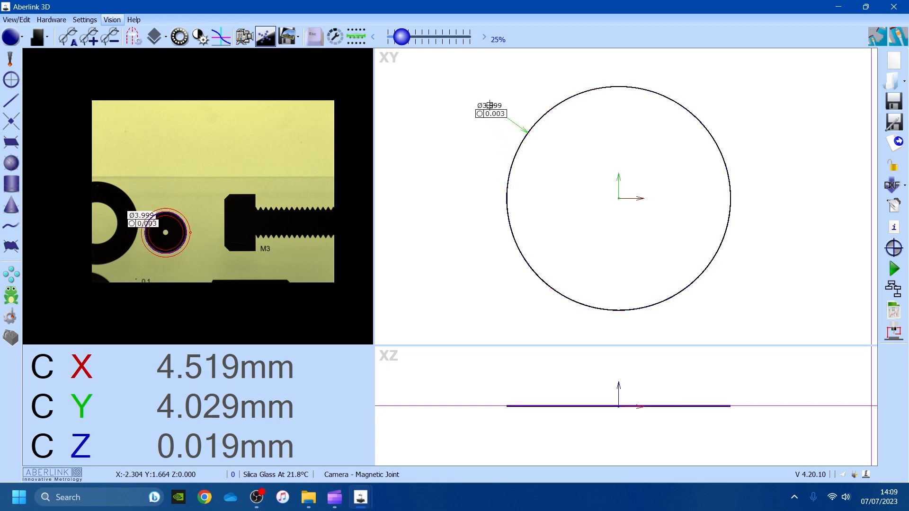
- Convert the Unit 1 label to a Cartesian X/Y true position without Z, moved up-left
right_click(489, 106)
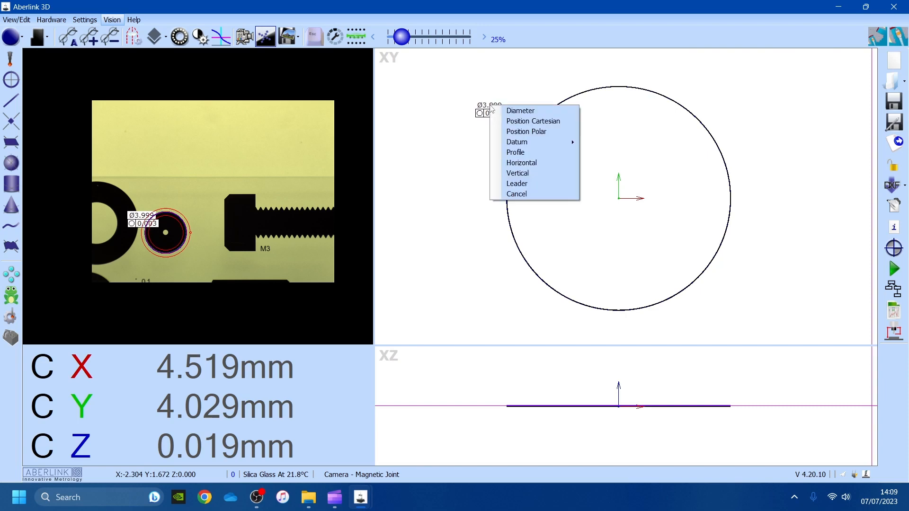
click(540, 121)
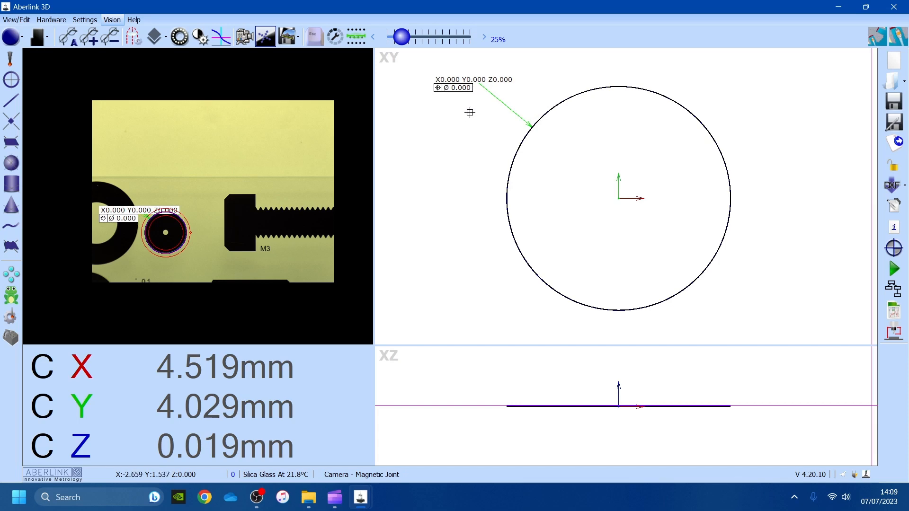
double_click(481, 88)
click(456, 128)
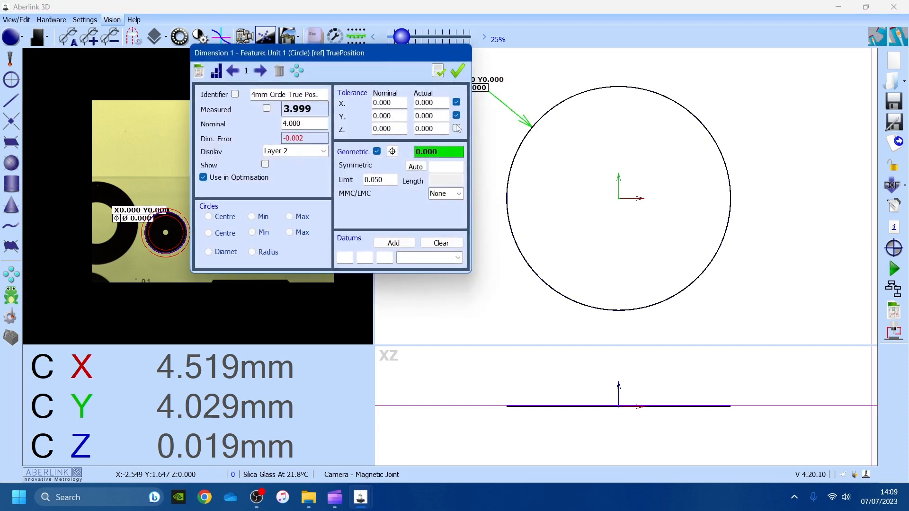
click(457, 70)
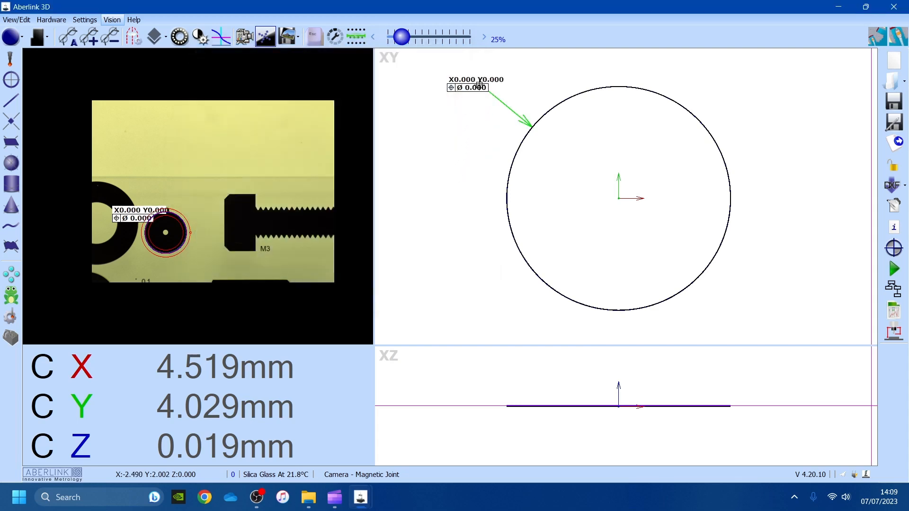
drag(476, 82, 459, 66)
- Place a diameter label for circle Unit 2, choosing it from the overlapping circles
right_click(523, 141)
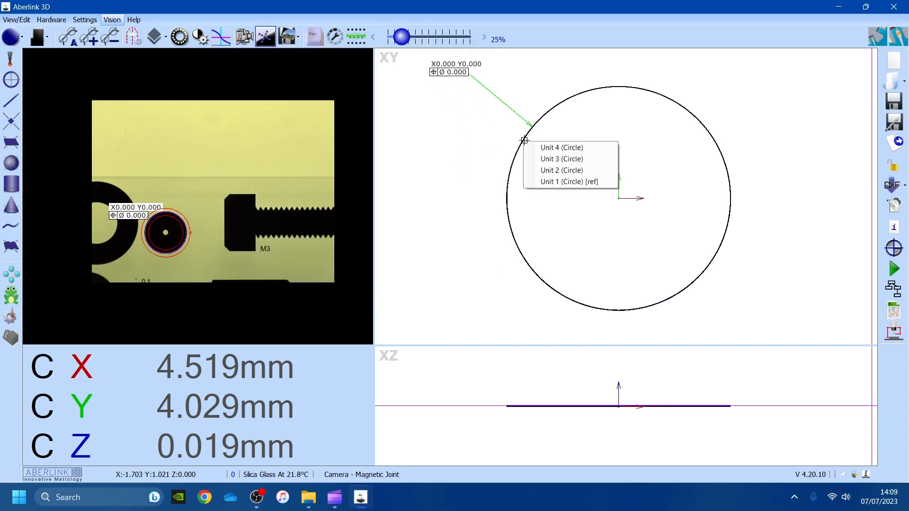
click(561, 169)
right_click(519, 145)
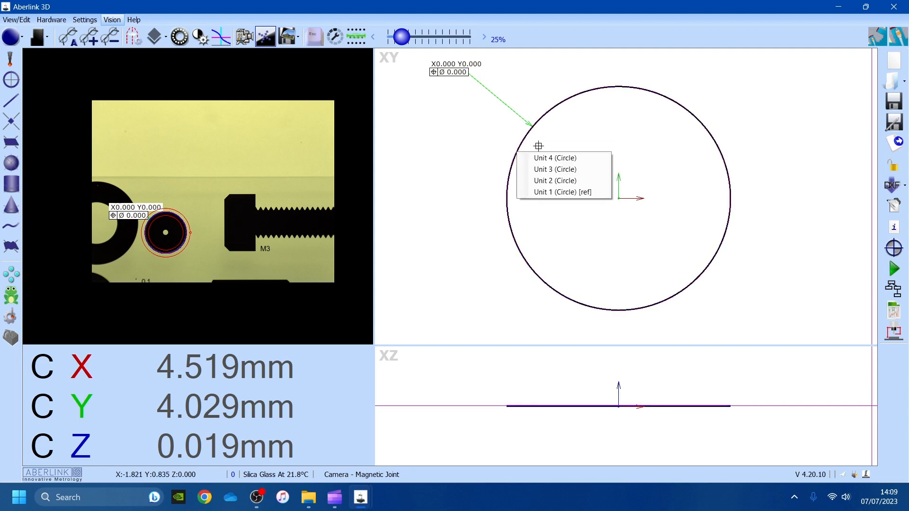
click(550, 178)
- Convert the Unit 2 label to a Cartesian X/Y true position without Z, left of the circle
right_click(454, 128)
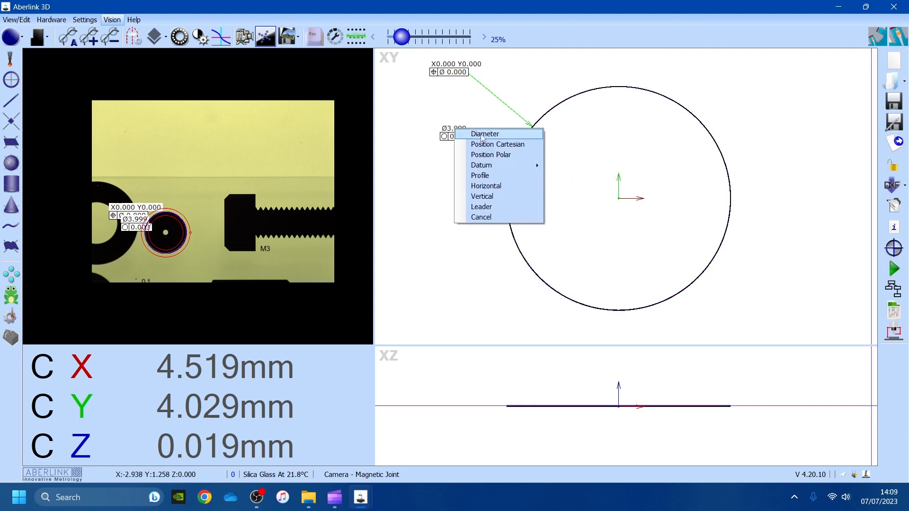
click(492, 144)
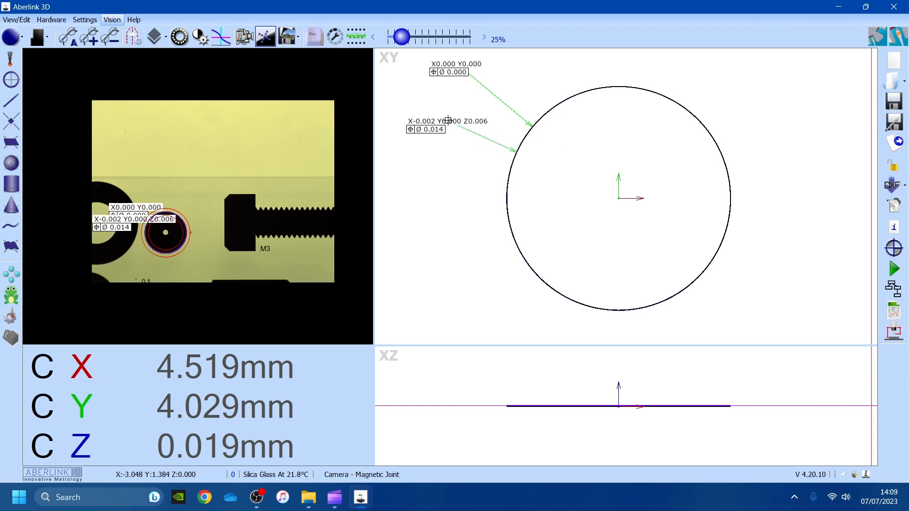
click(444, 111)
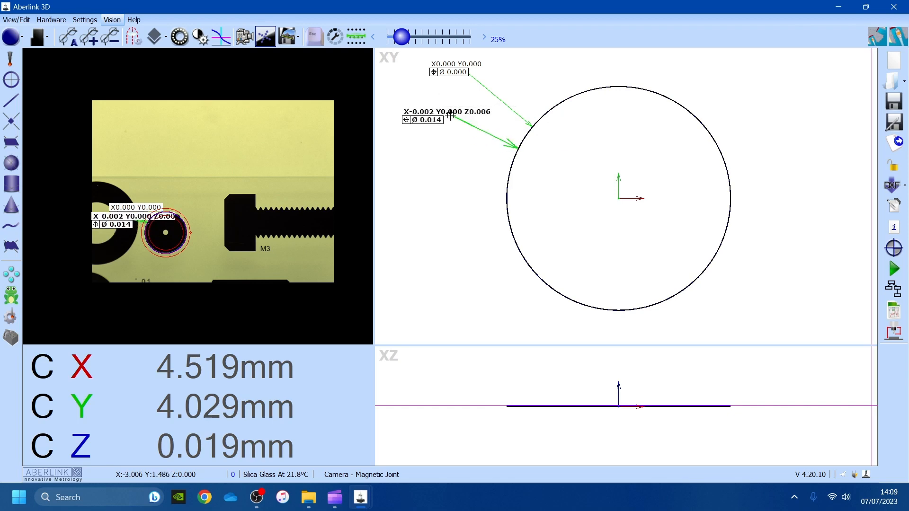
double_click(447, 119)
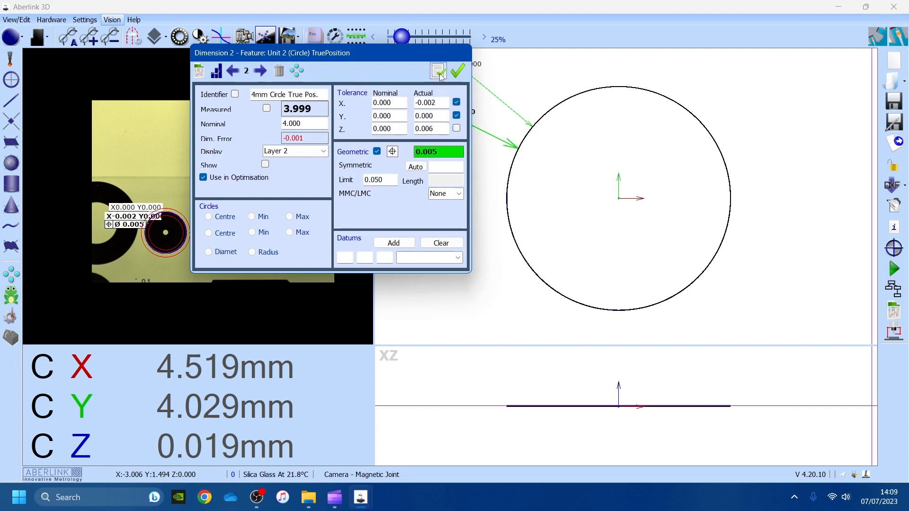
click(457, 71)
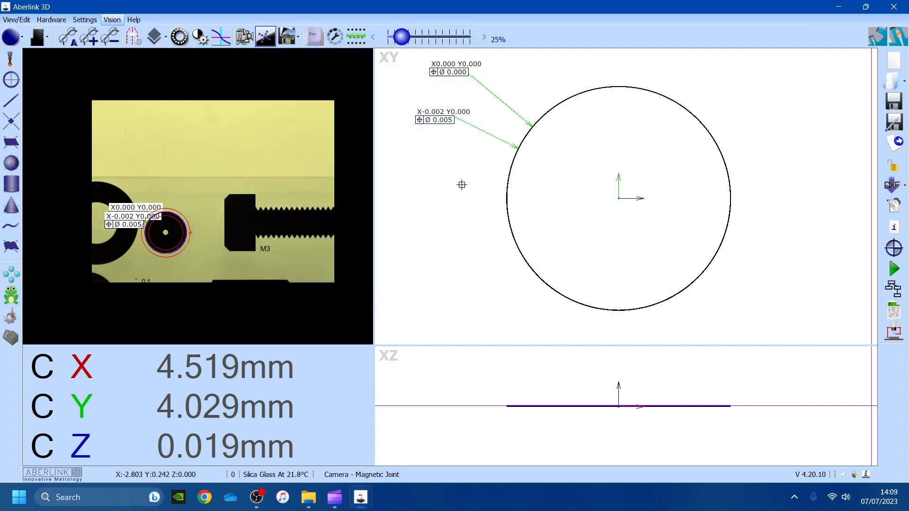
- Give Unit 3 an X/Y true-position label (Z excluded), reading X-0.001 Y-0.001 Ø 0.003
click(510, 177)
click(543, 195)
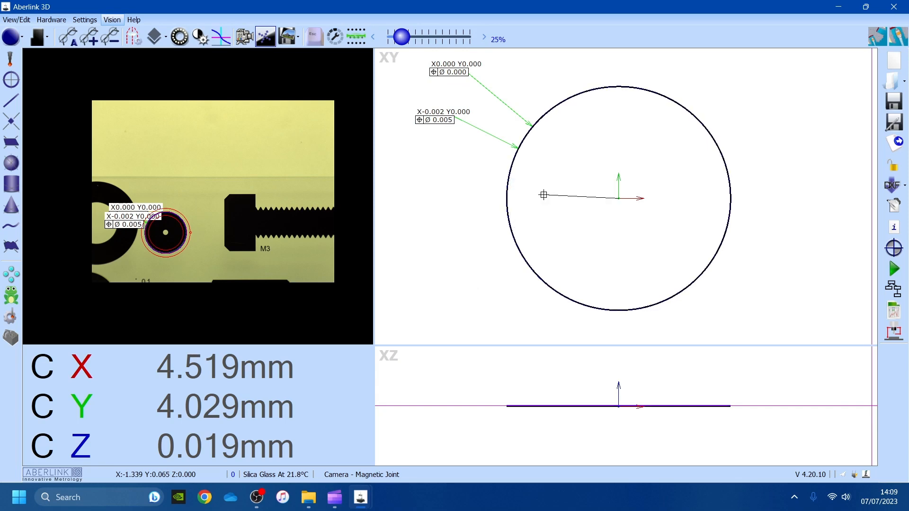
click(508, 178)
click(544, 195)
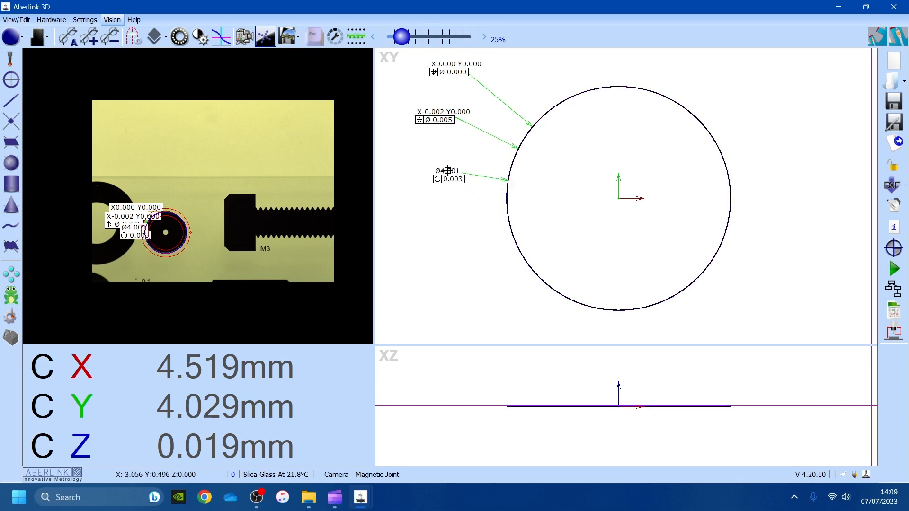
right_click(437, 163)
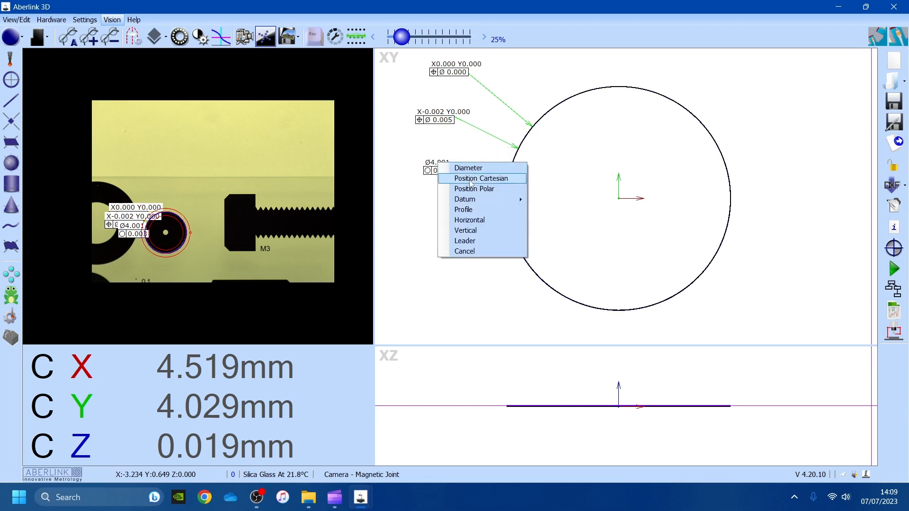
click(498, 182)
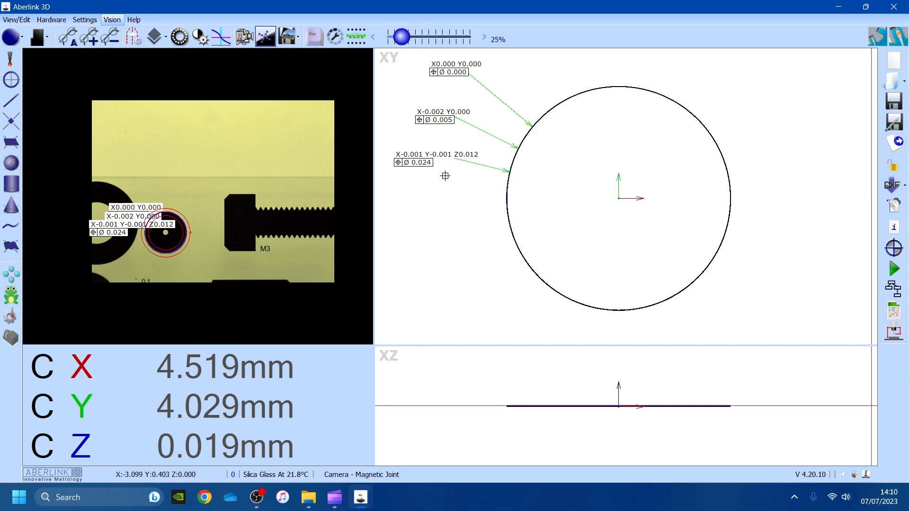
double_click(446, 158)
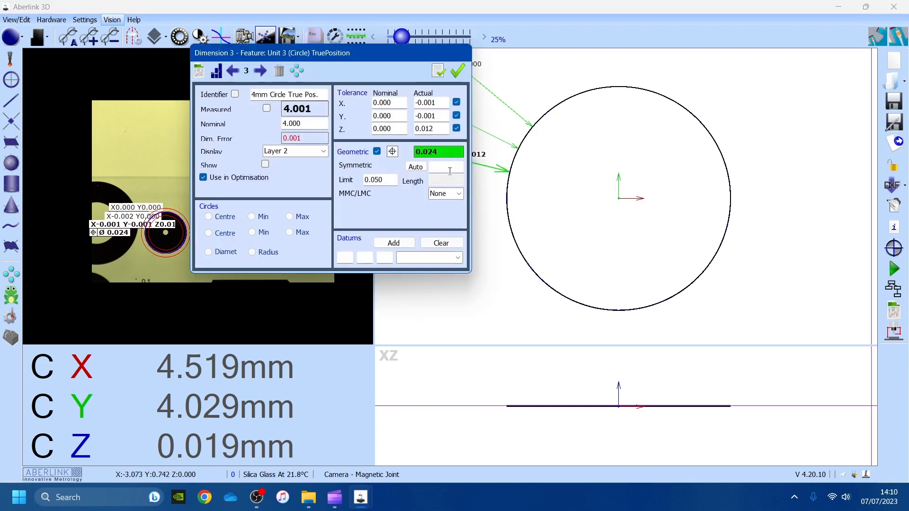
click(456, 128)
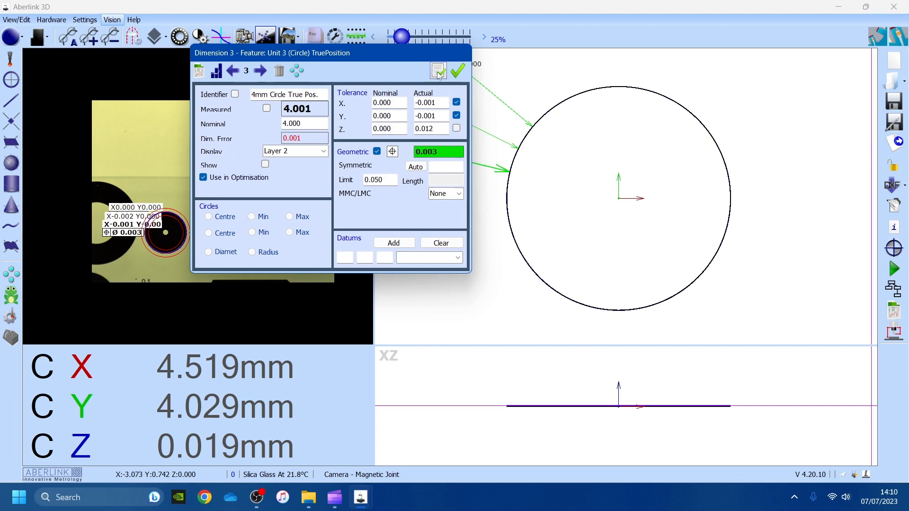
click(457, 71)
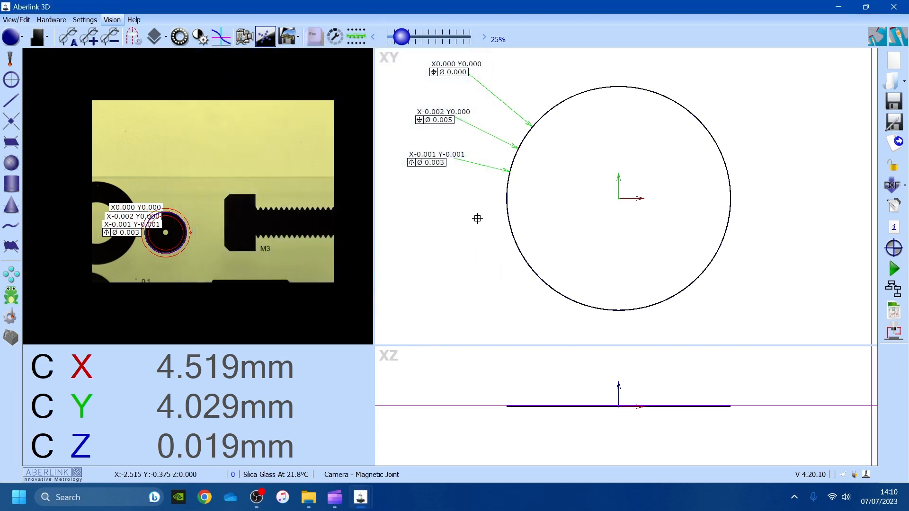
- Add Unit 4's X/Y-only true-position label left of the circle, reading X-0.001 Y0.000 Ø 0.002
click(505, 206)
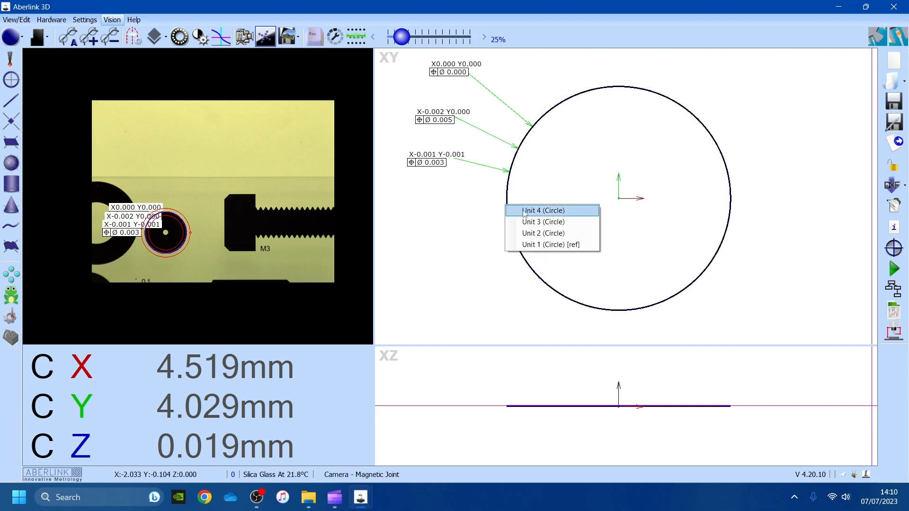
click(523, 210)
click(506, 207)
click(525, 213)
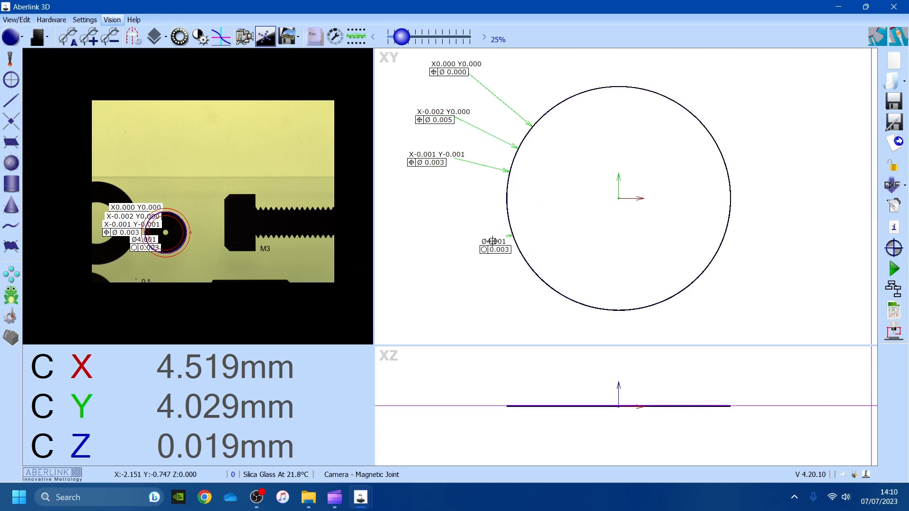
click(447, 207)
click(489, 224)
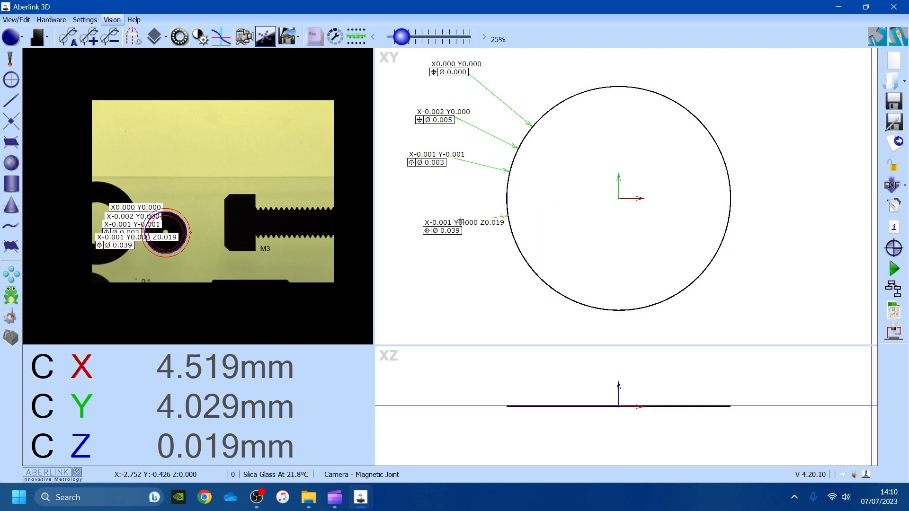
click(445, 223)
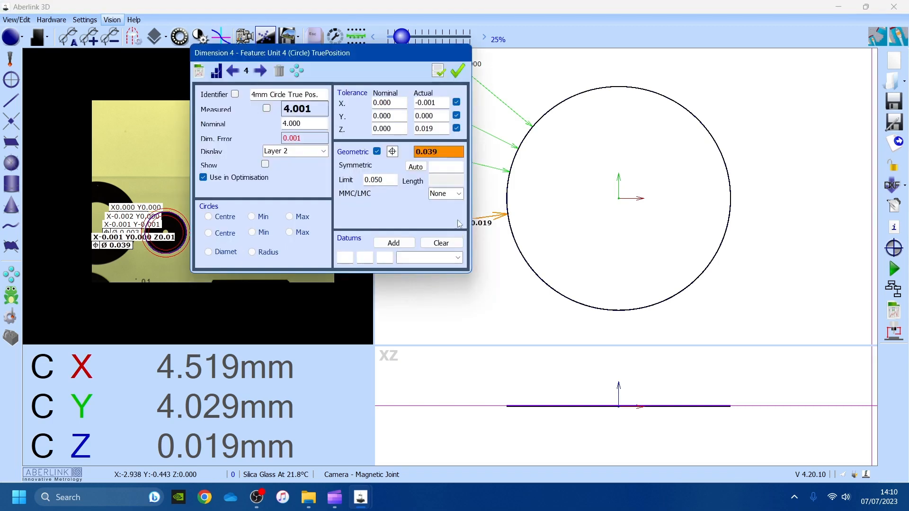
click(455, 128)
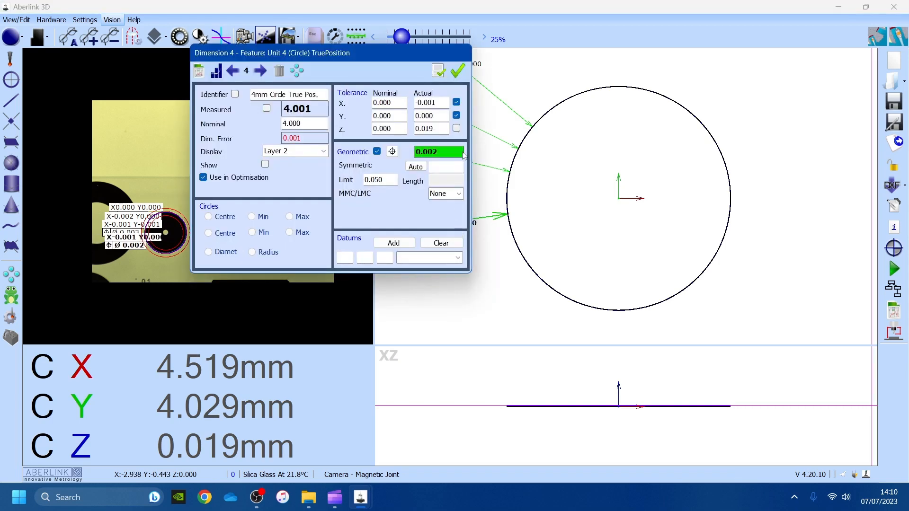
click(457, 71)
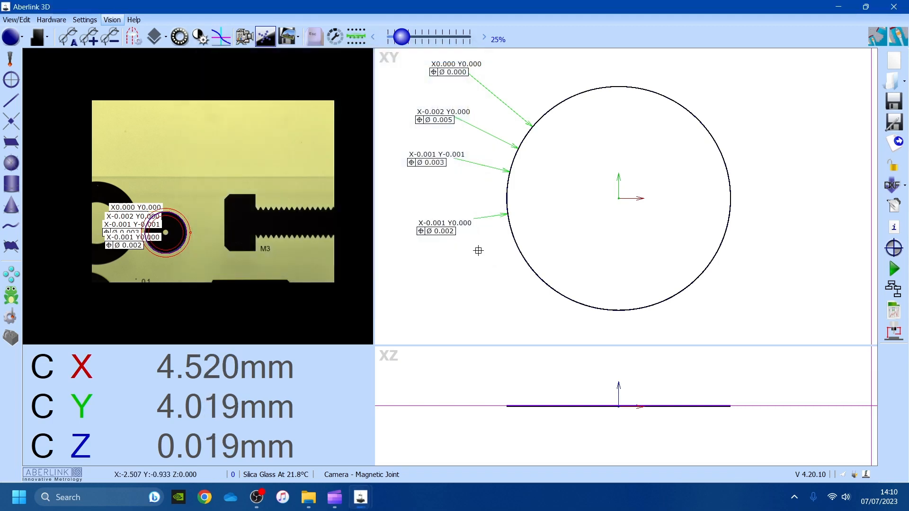